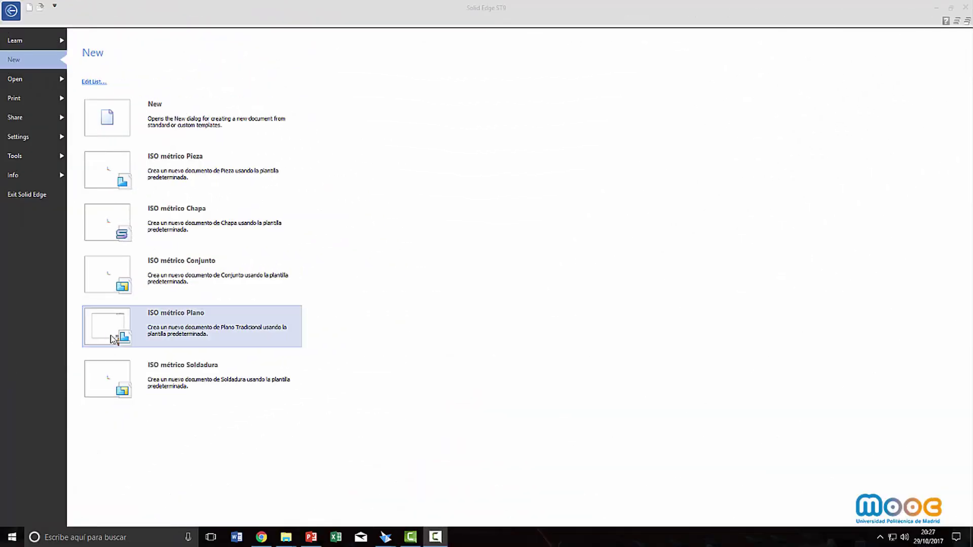
- Create a new draft document from the ISO métrico Plano template and show its background sheets
click(114, 338)
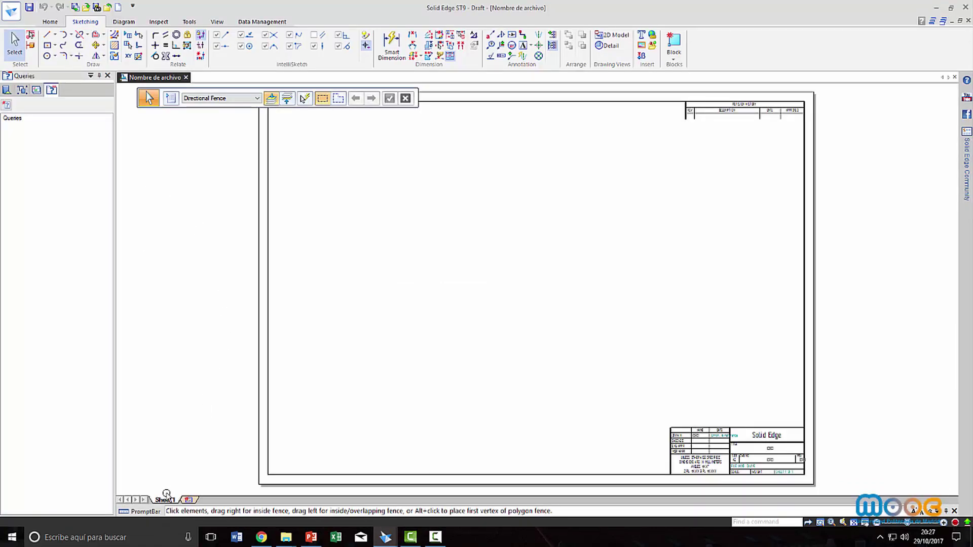
click(217, 22)
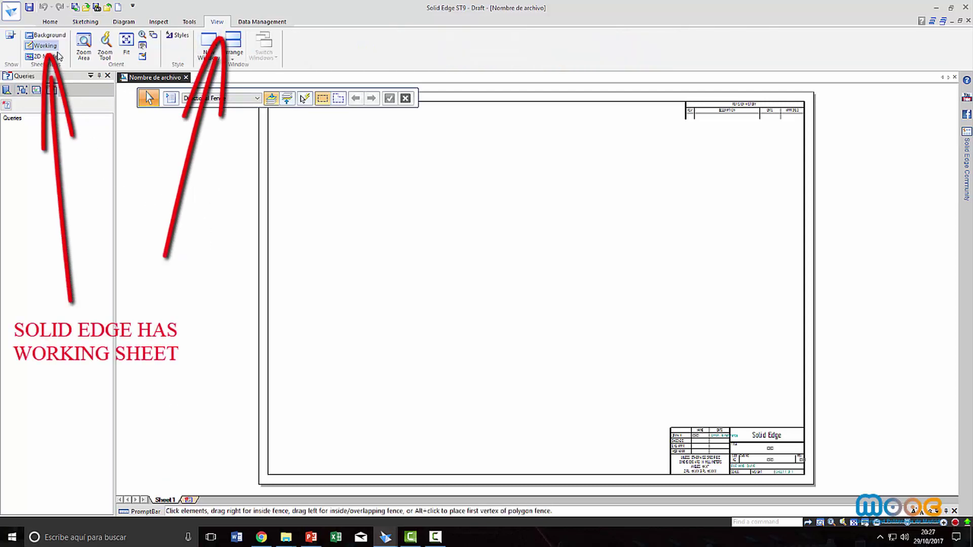
click(51, 35)
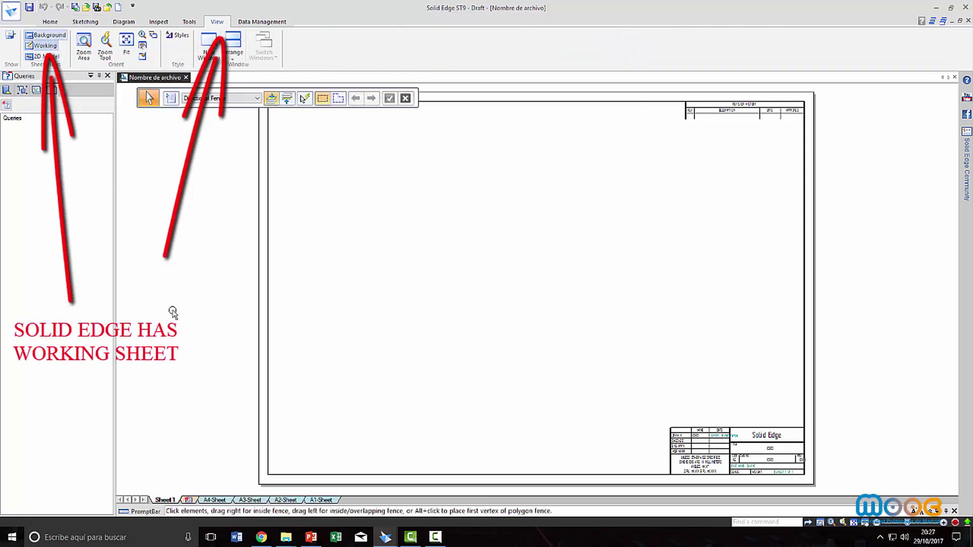
- Review the background and size settings in the sheet setup of Sheet1
right_click(164, 496)
click(183, 492)
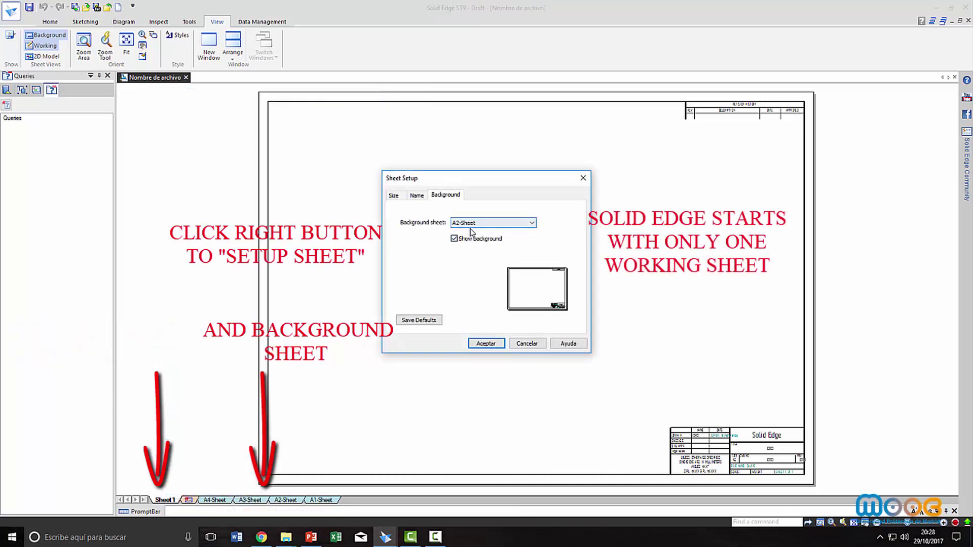
click(396, 197)
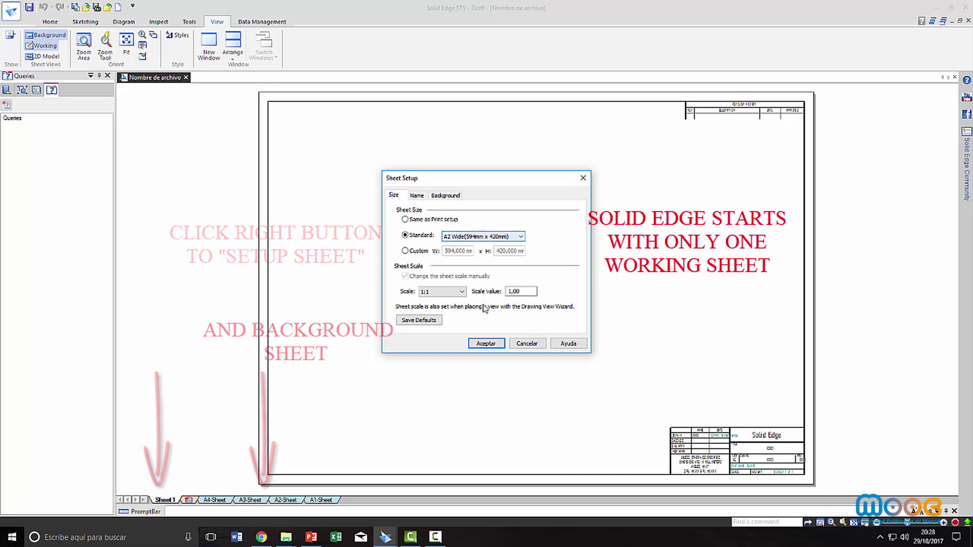
click(484, 343)
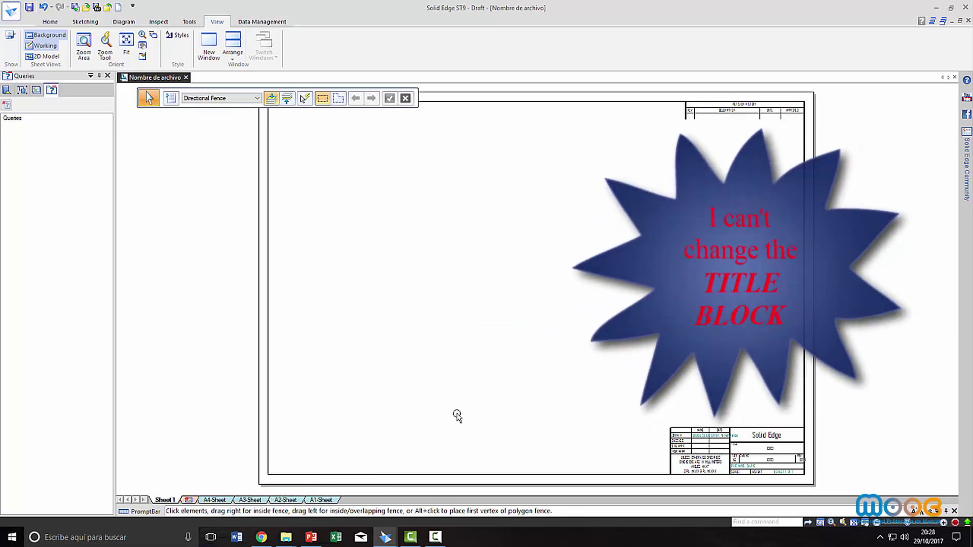
- Delete the revision history table from the A2-Sheet background sheet
click(283, 500)
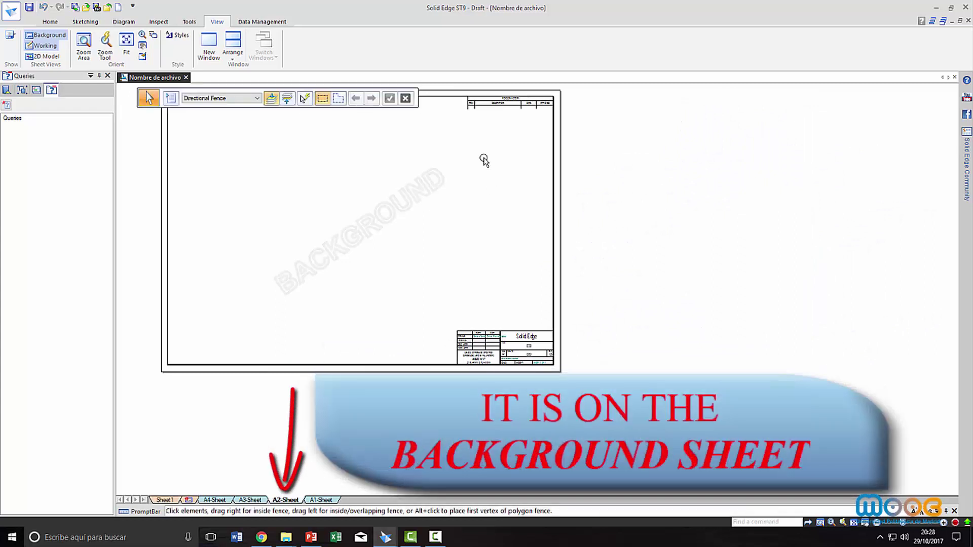
drag(453, 85, 592, 136)
key(Delete)
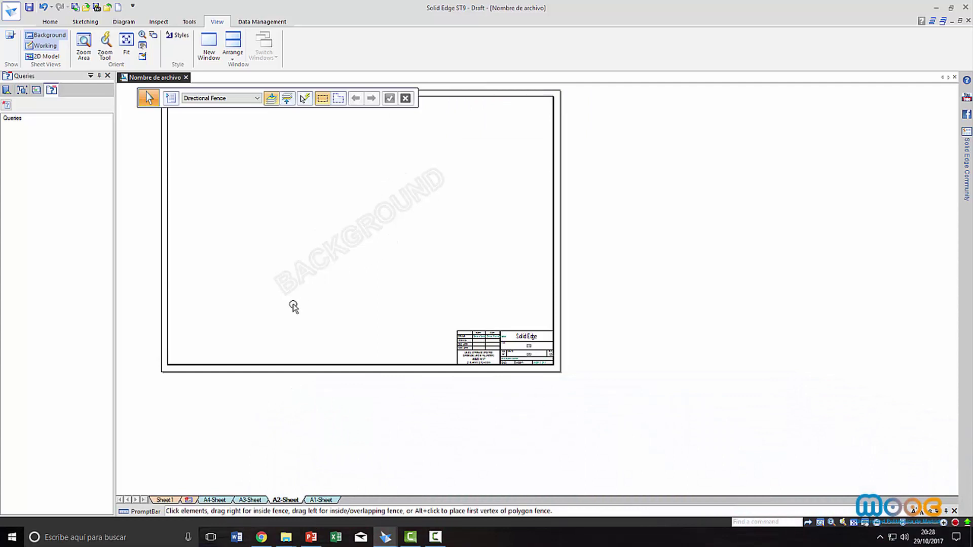
- Return to Sheet1 and insert a new working sheet after it
click(165, 500)
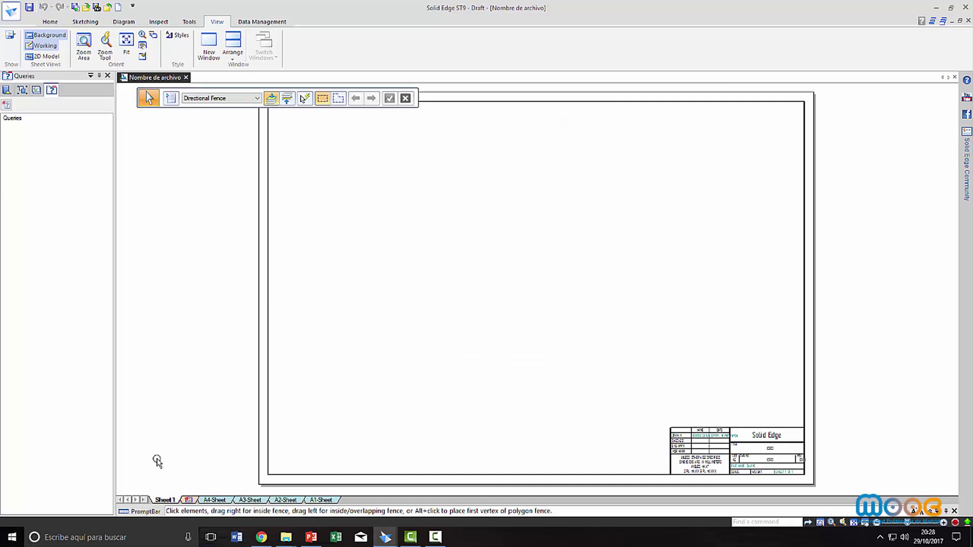
right_click(168, 501)
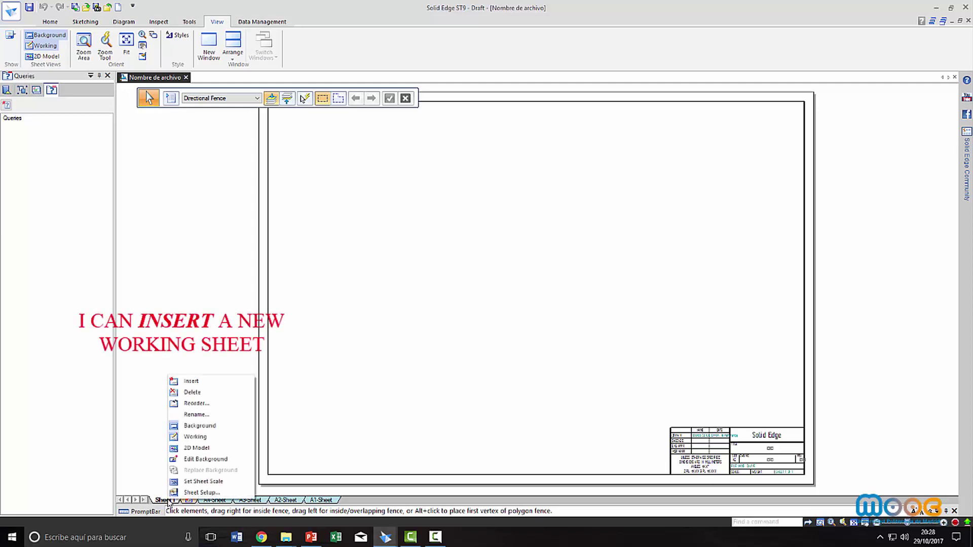
click(188, 382)
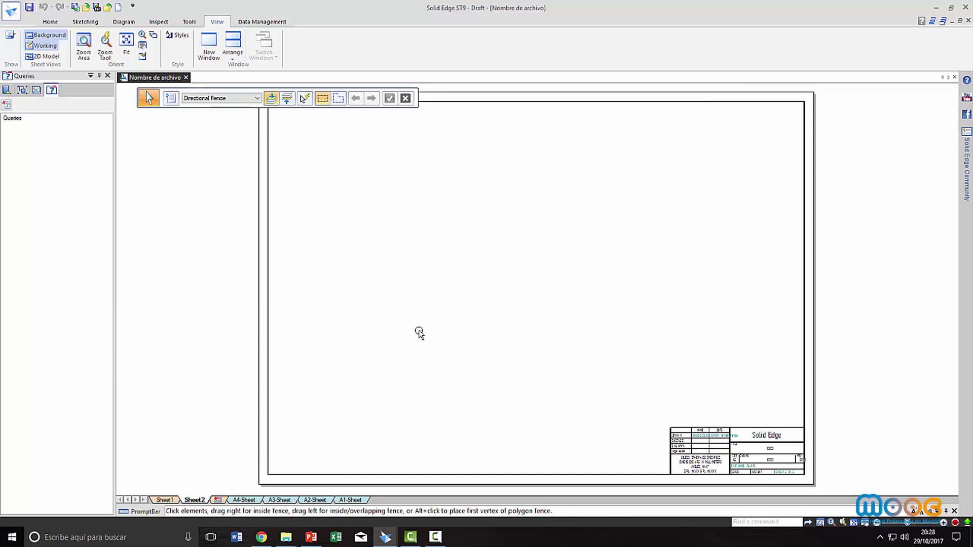
- In the sheet setup of Sheet2, choose the A4 Tall (210mm x 297mm) size and assign A4-Sheet as its background
right_click(201, 501)
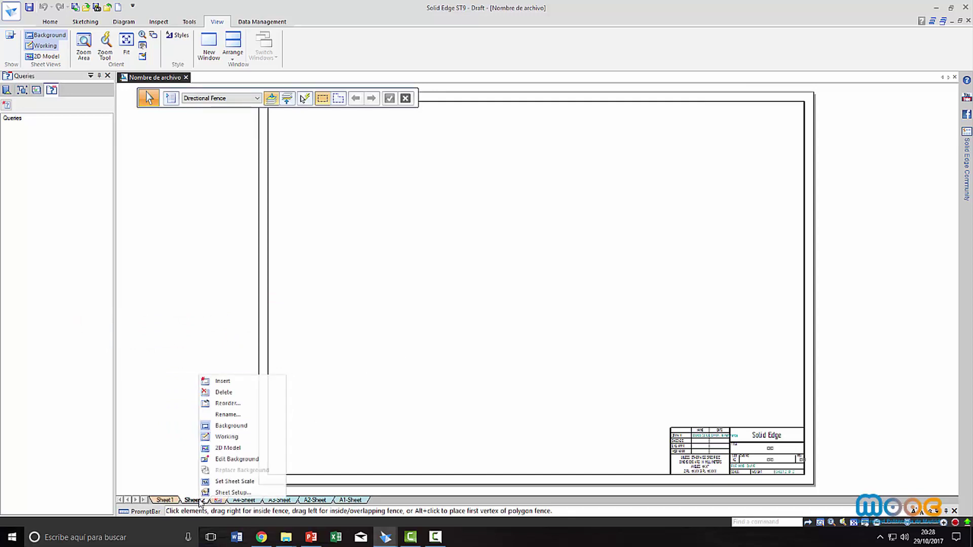
click(225, 492)
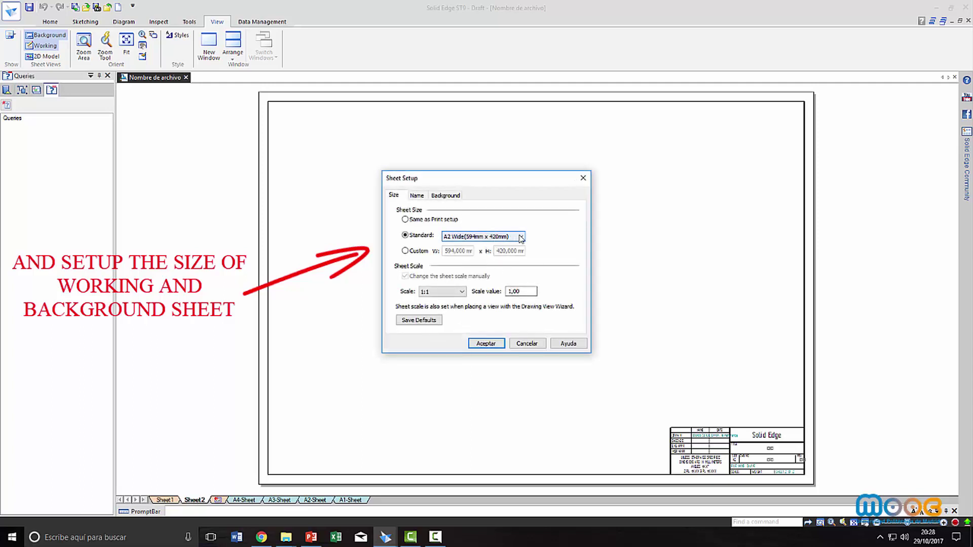
click(520, 237)
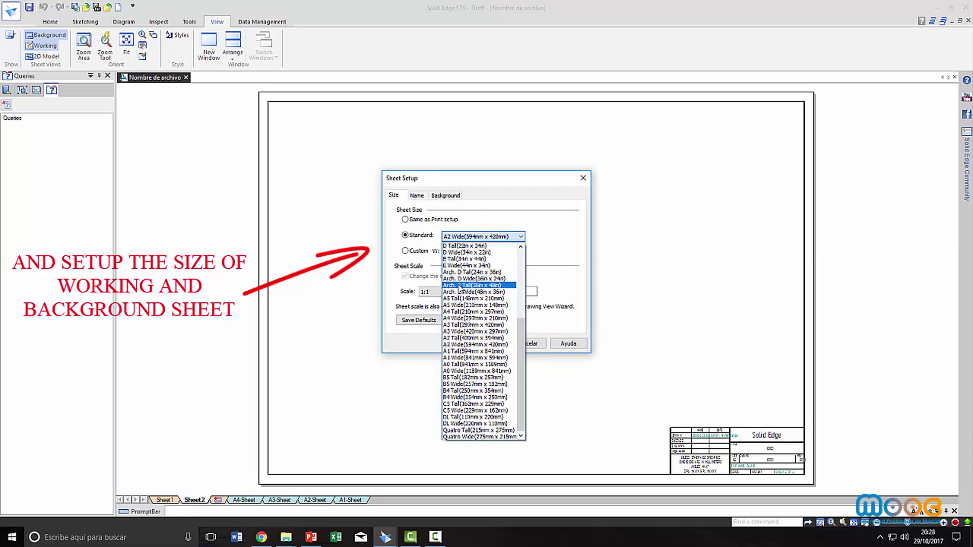
click(451, 311)
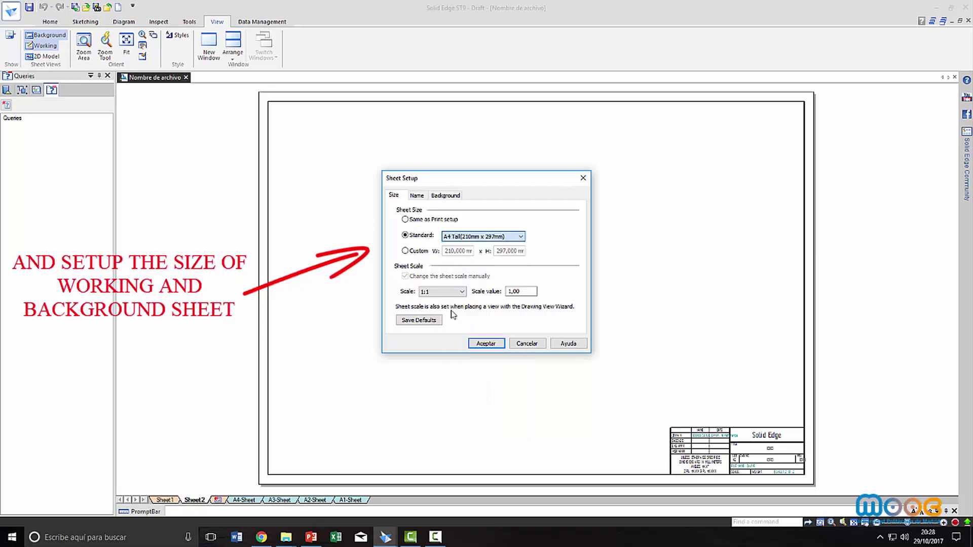
click(445, 198)
click(535, 226)
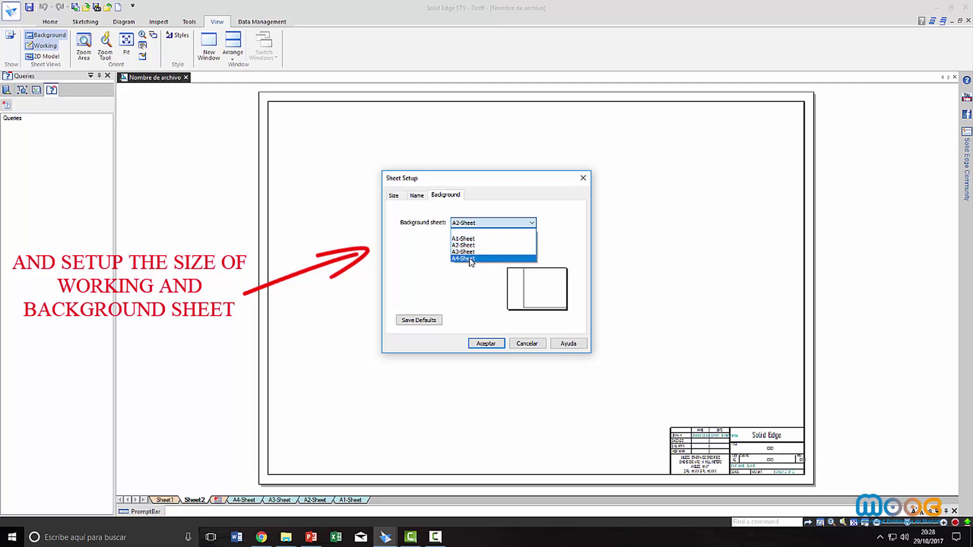
click(466, 259)
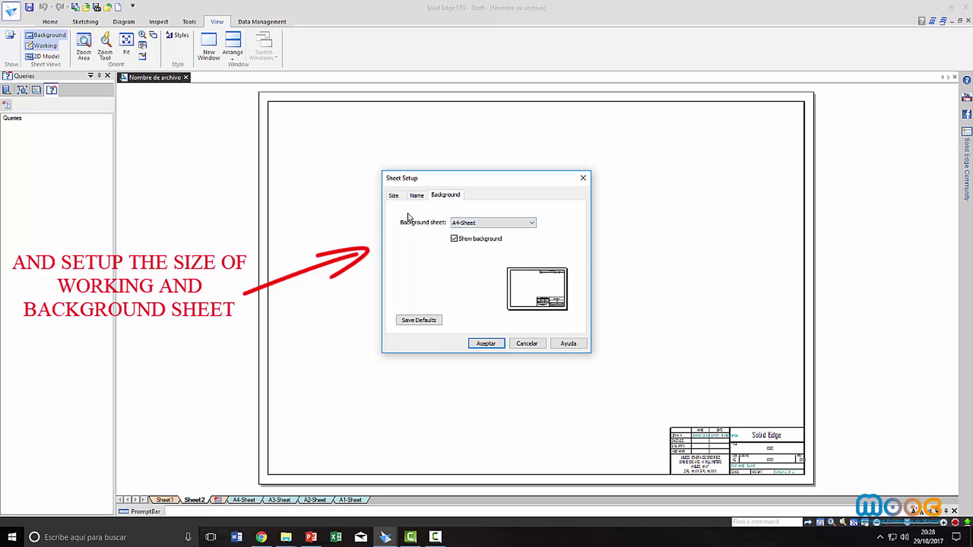
- Set the size of Sheet2 to A4 Tall (210mm x 297mm) again and apply the sheet setup
click(394, 196)
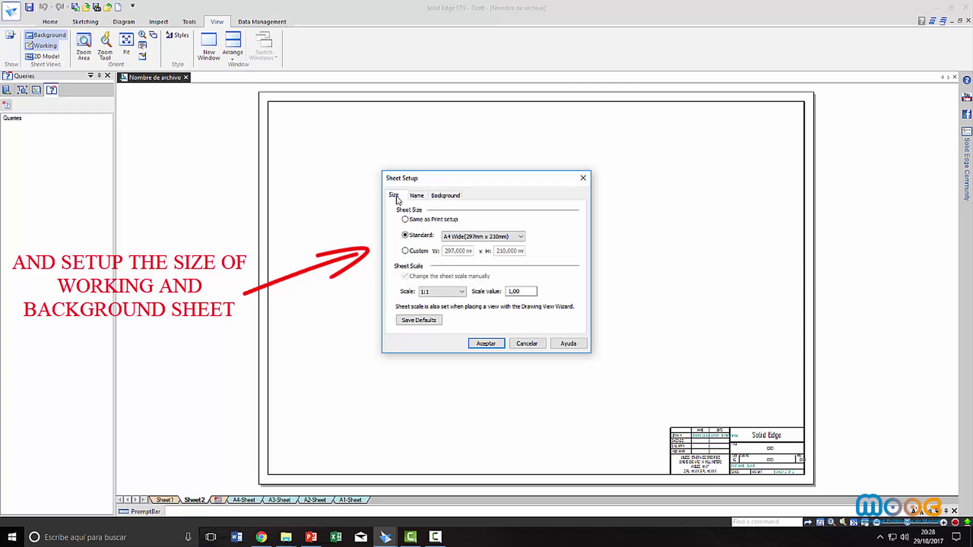
click(521, 237)
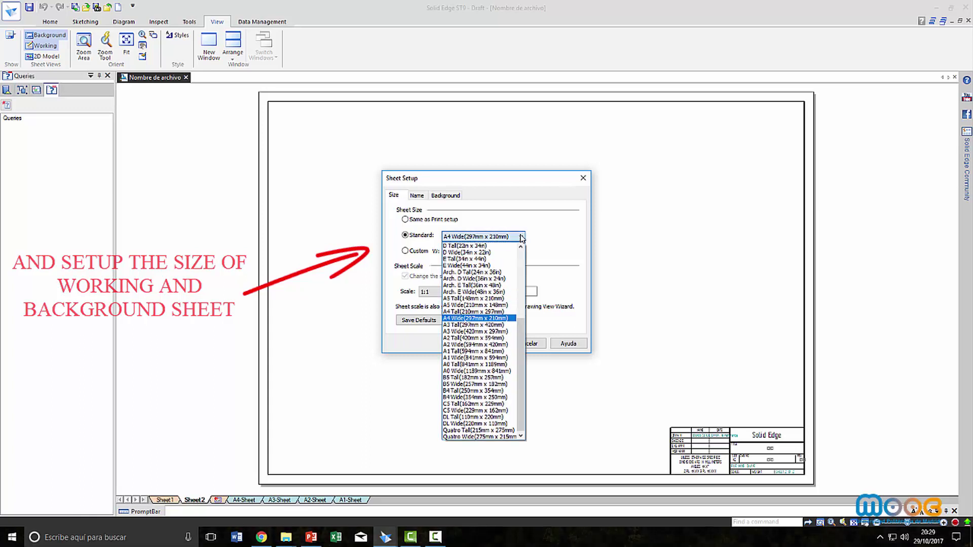
click(462, 312)
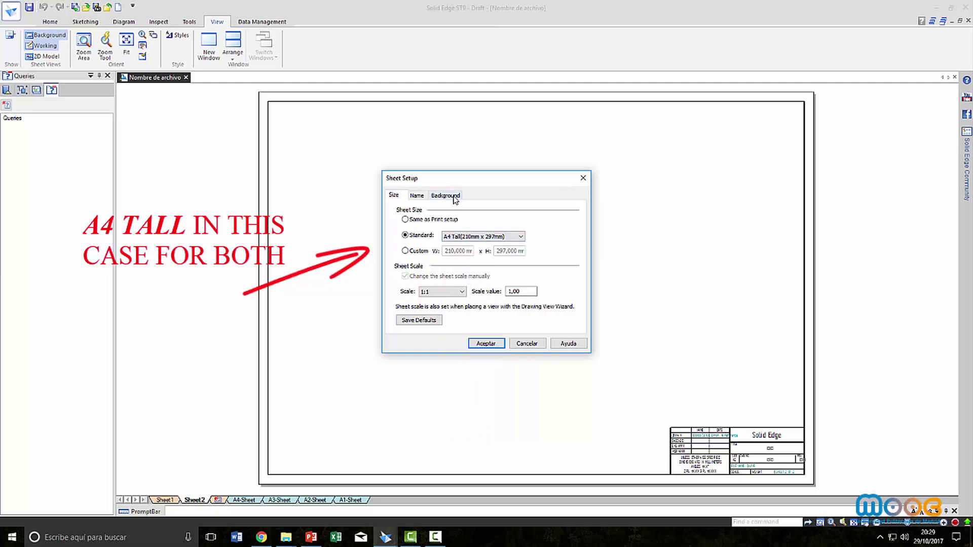
click(450, 197)
click(398, 198)
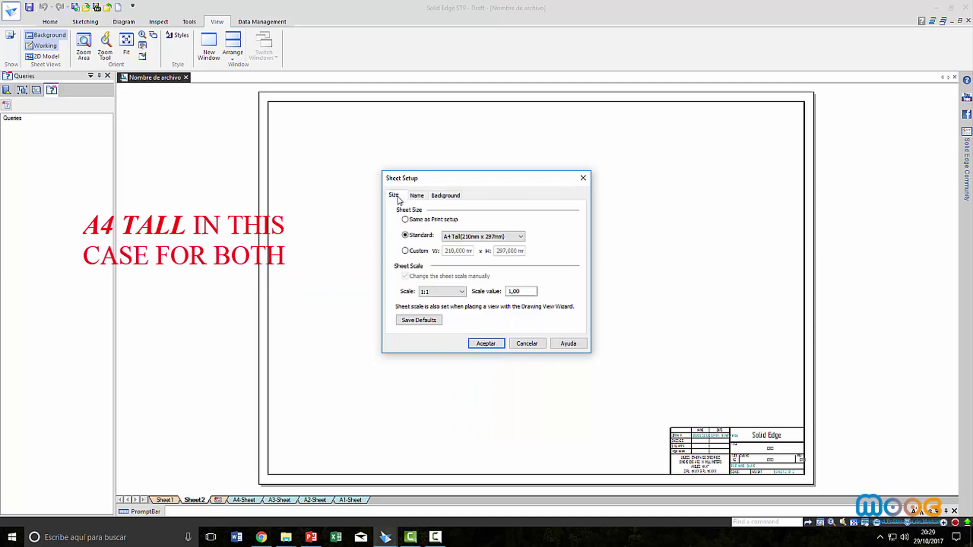
click(486, 344)
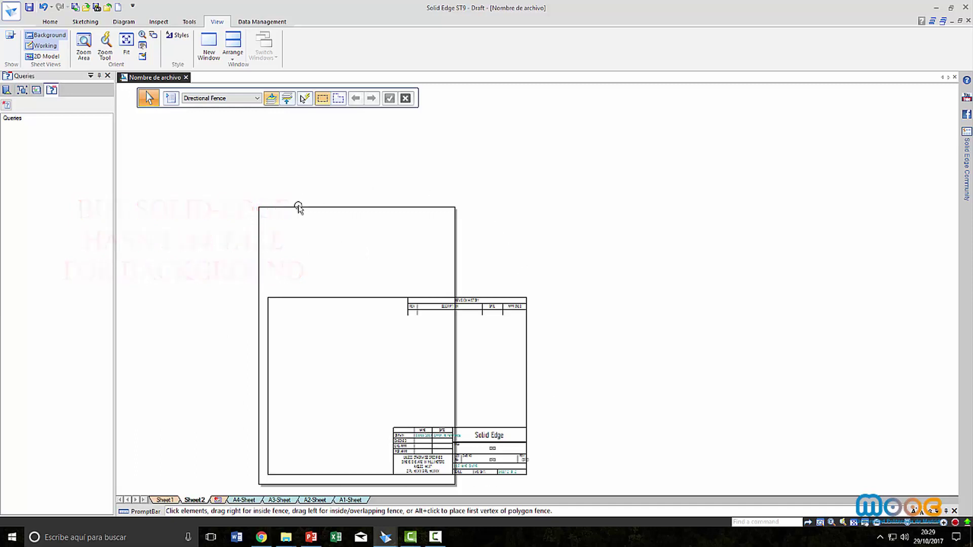
- Go to the A4-Sheet background and insert a new background sheet after it
click(244, 500)
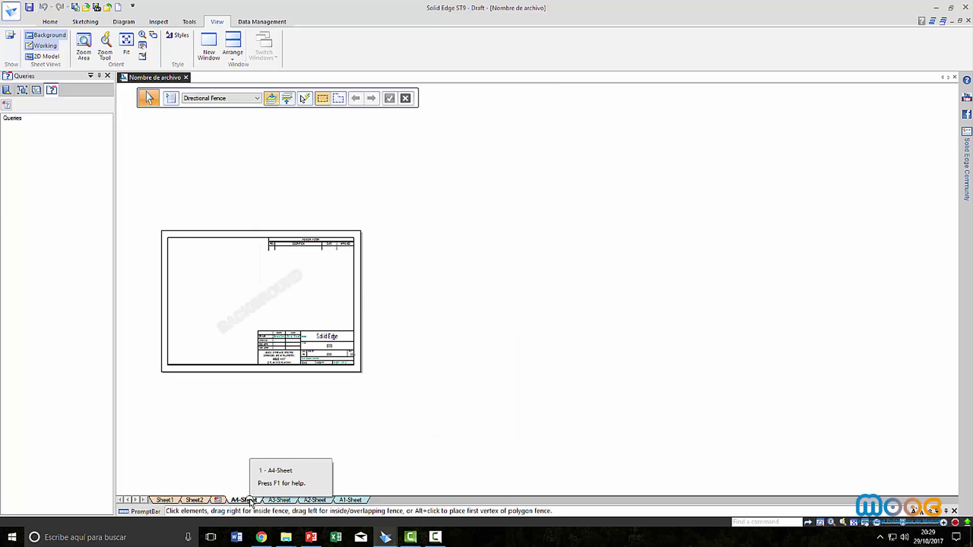
click(126, 41)
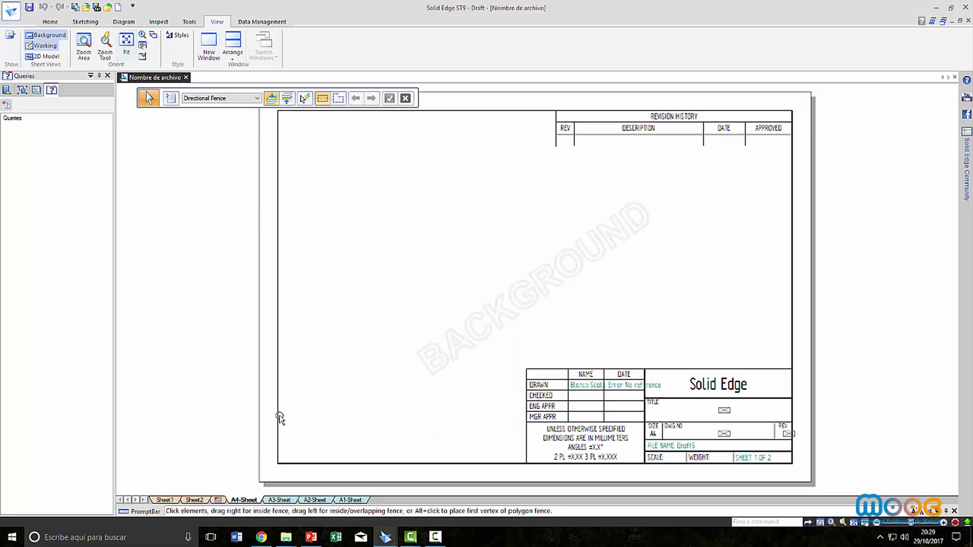
right_click(254, 500)
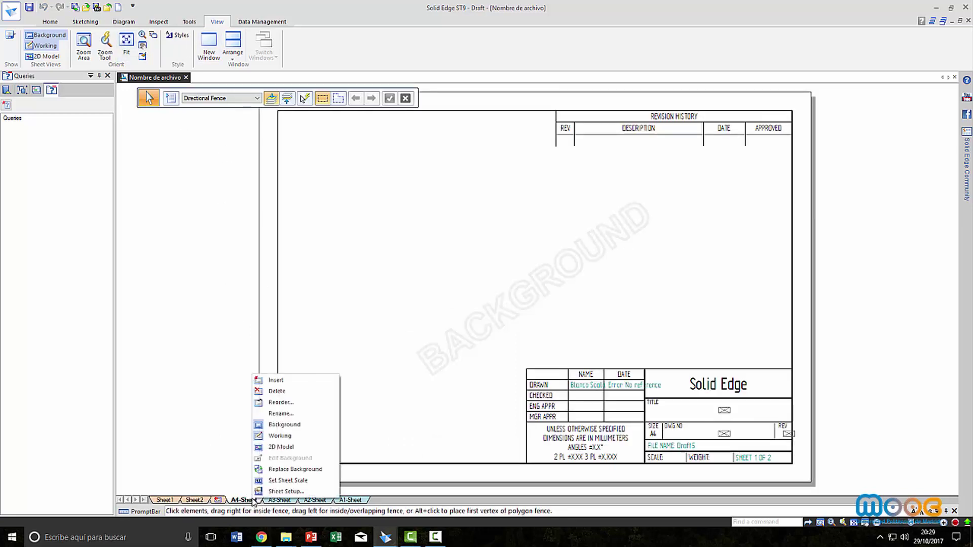
click(281, 381)
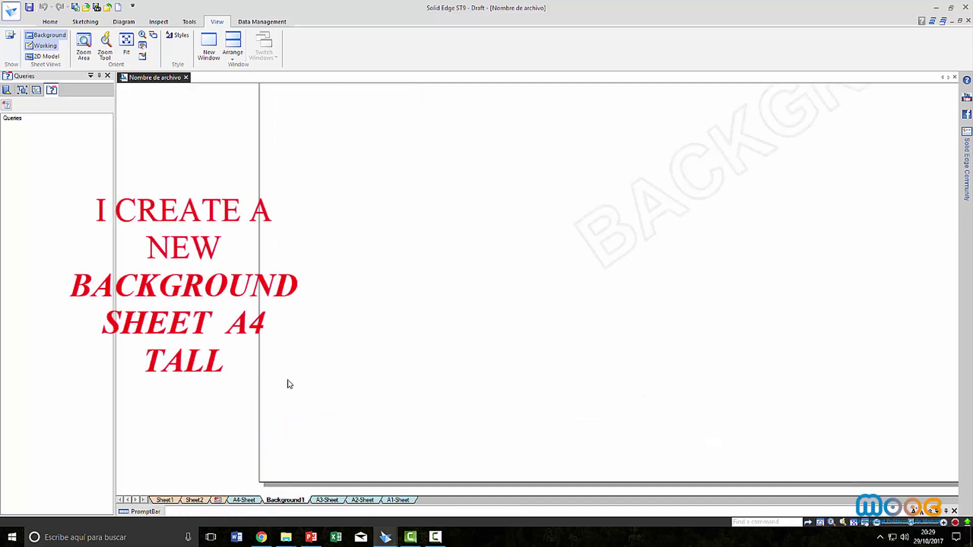
- Set the new background sheet's size to A4 Tall (210mm x 297mm) and name it MY-A4-TALL-BACKGROUND
right_click(282, 501)
click(301, 493)
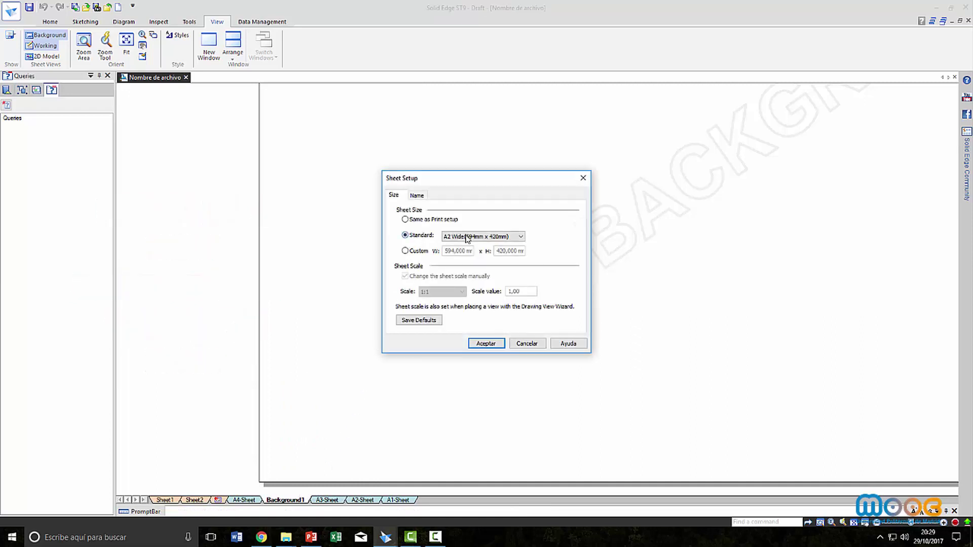
click(473, 237)
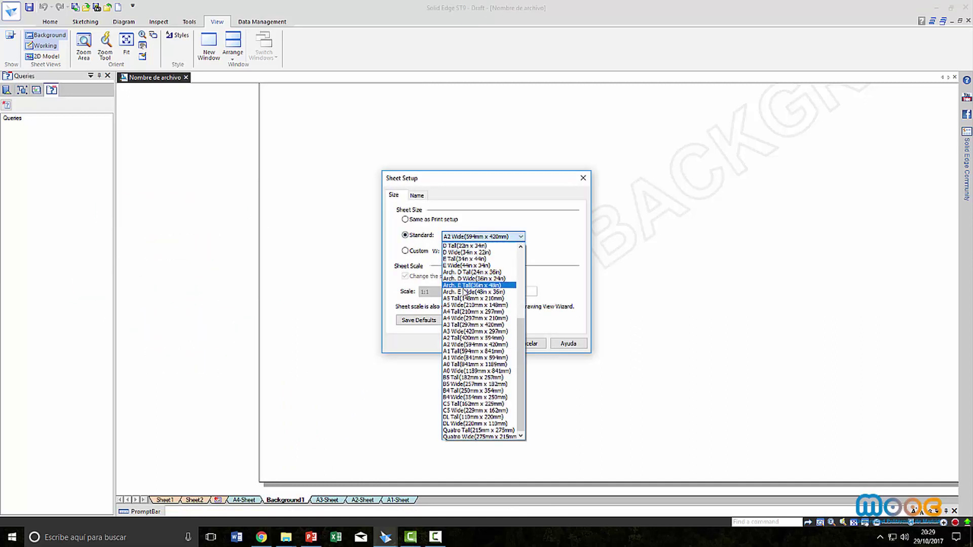
click(454, 312)
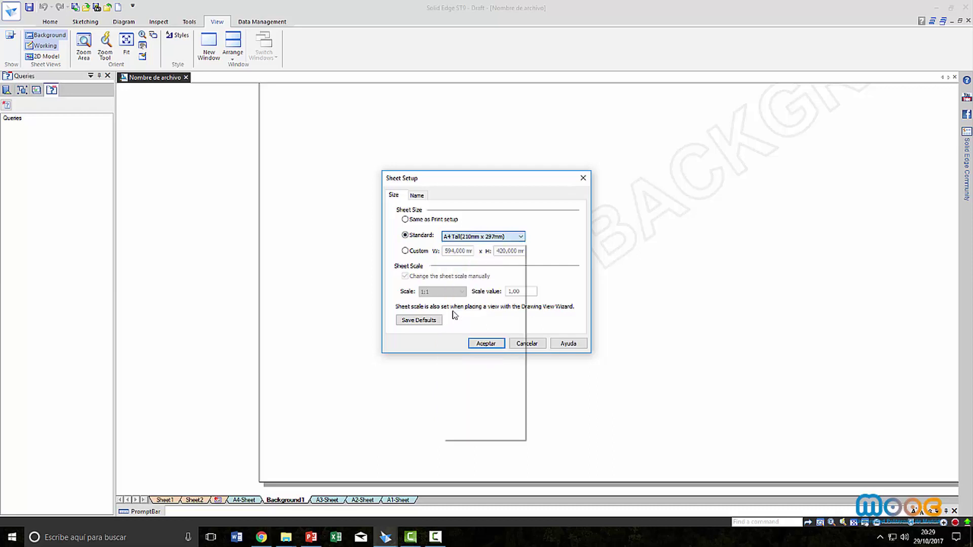
click(417, 196)
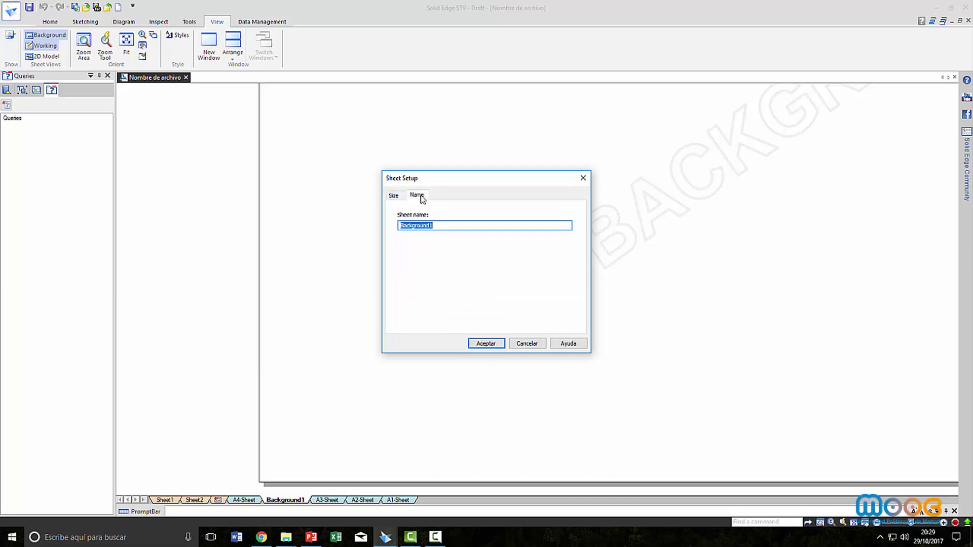
key(BackSpace)
text(MY-A4-TA)
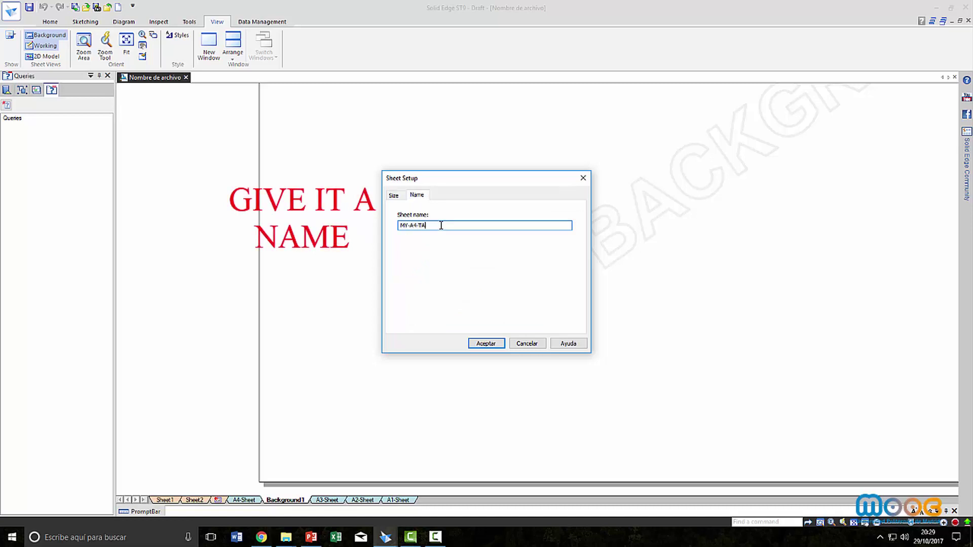
text(LL-BACKGROUND)
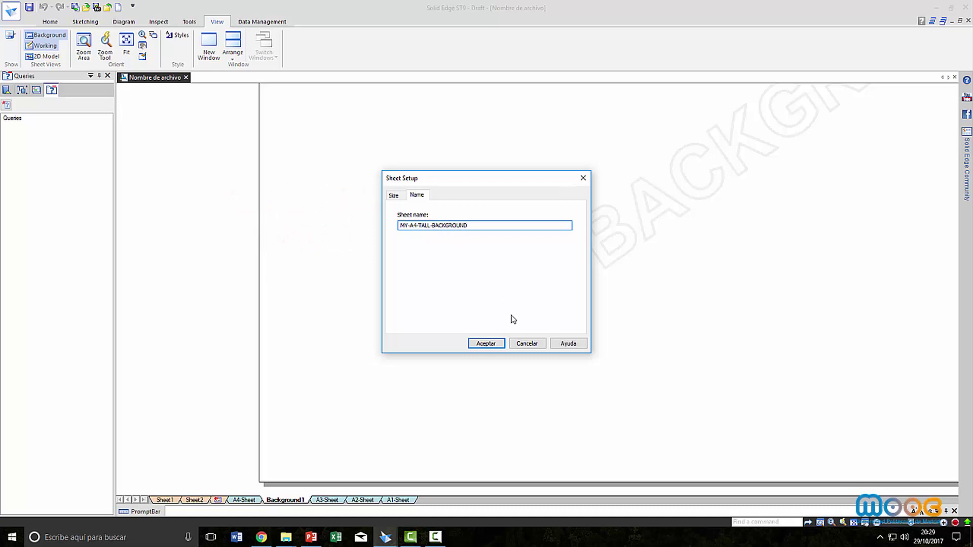
click(487, 344)
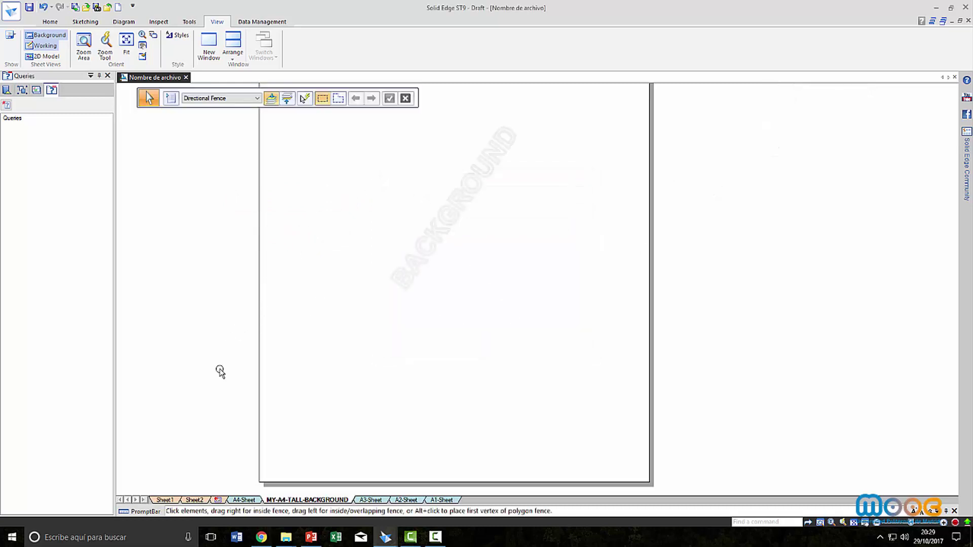
- Assign MY-A4-TALL-BACKGROUND as the background sheet of Sheet2 in its sheet setup
click(198, 500)
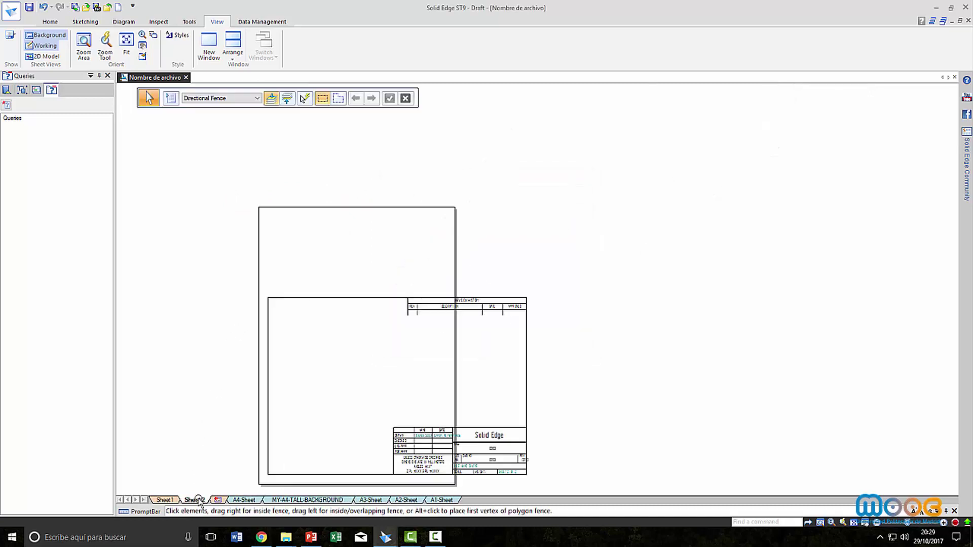
right_click(200, 499)
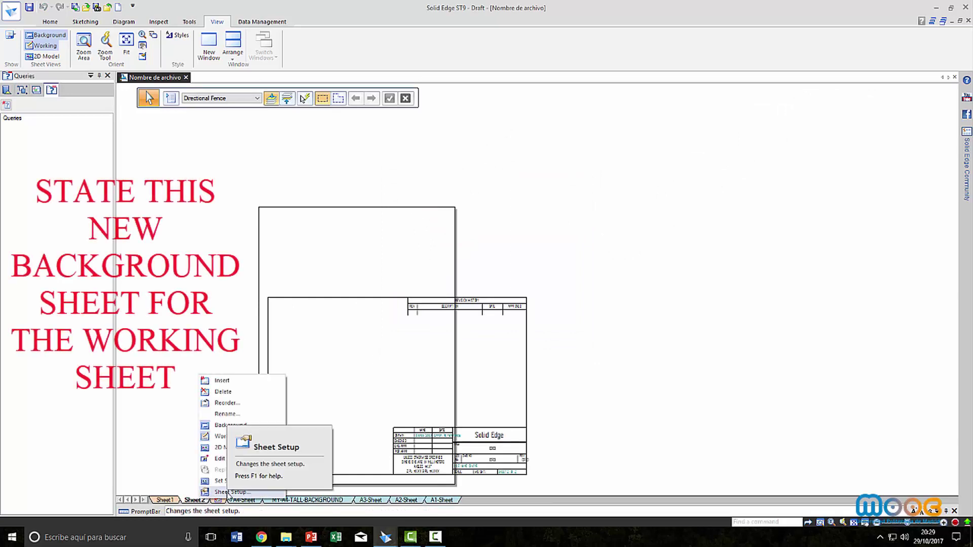
click(228, 492)
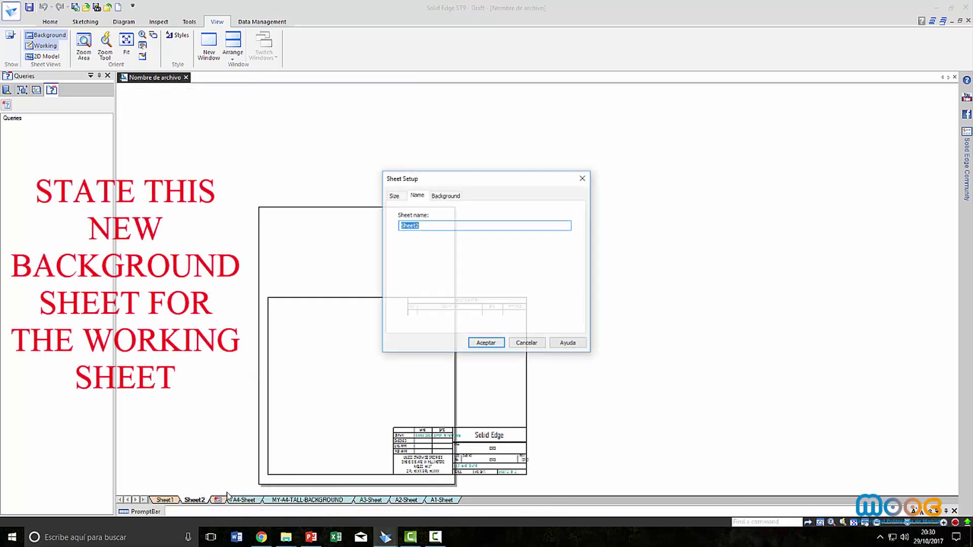
click(445, 195)
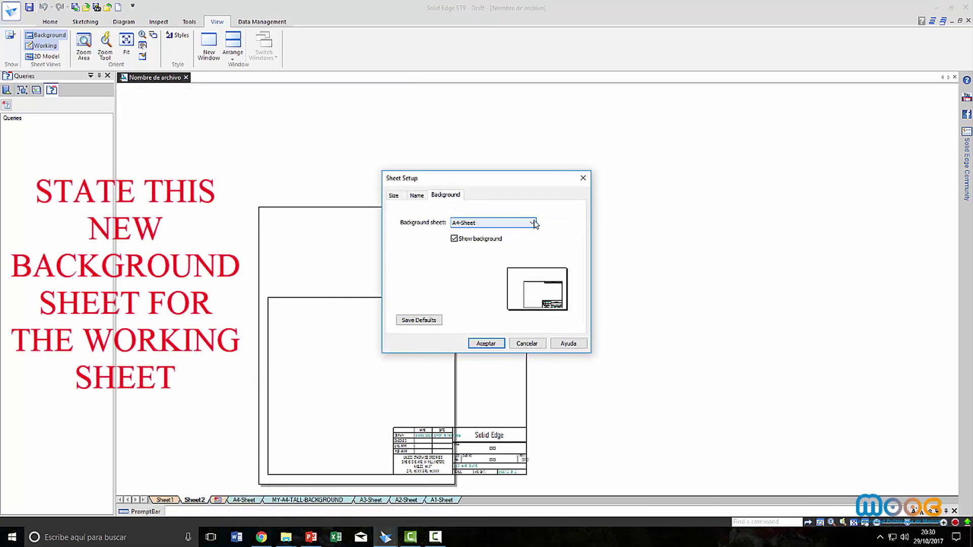
click(534, 222)
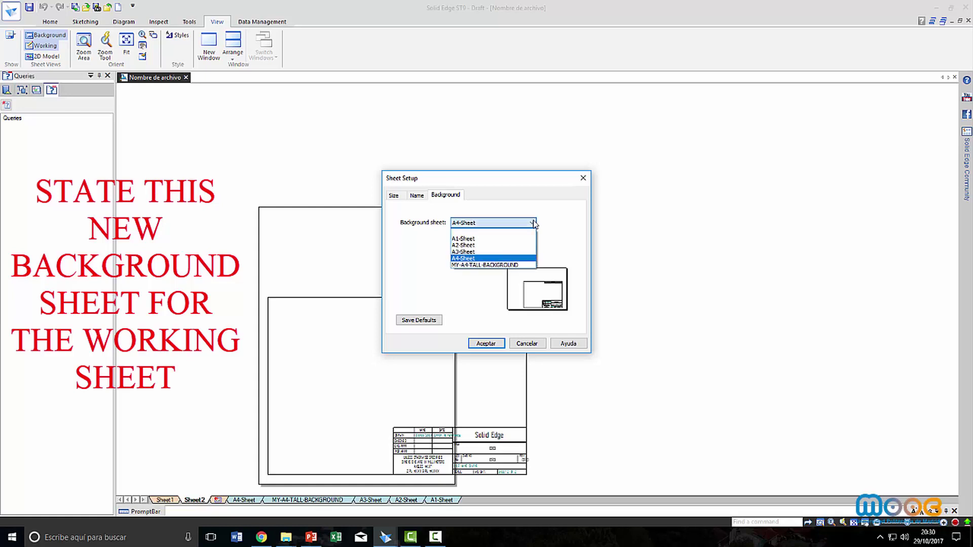
click(492, 265)
click(485, 343)
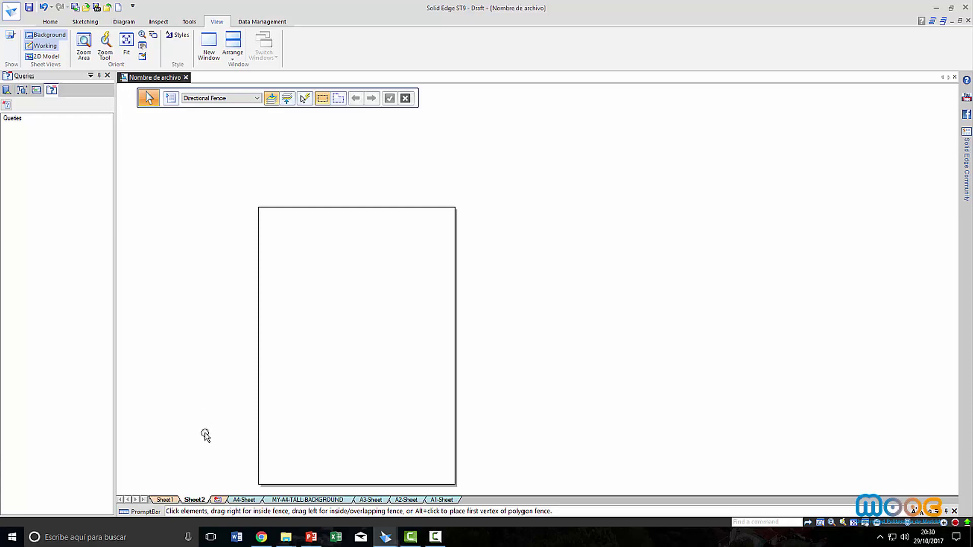
- Rename the working sheet Sheet2 as PART-1
right_click(191, 502)
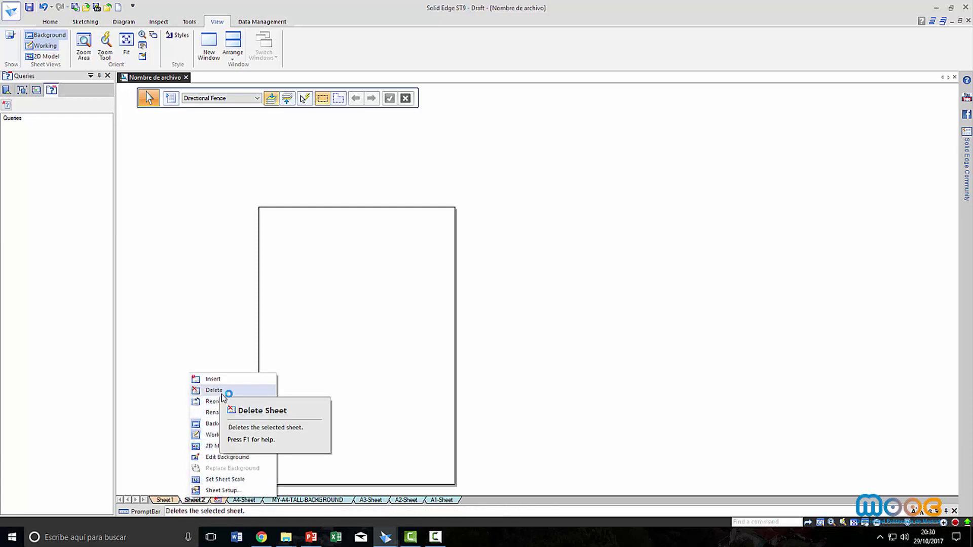
click(227, 413)
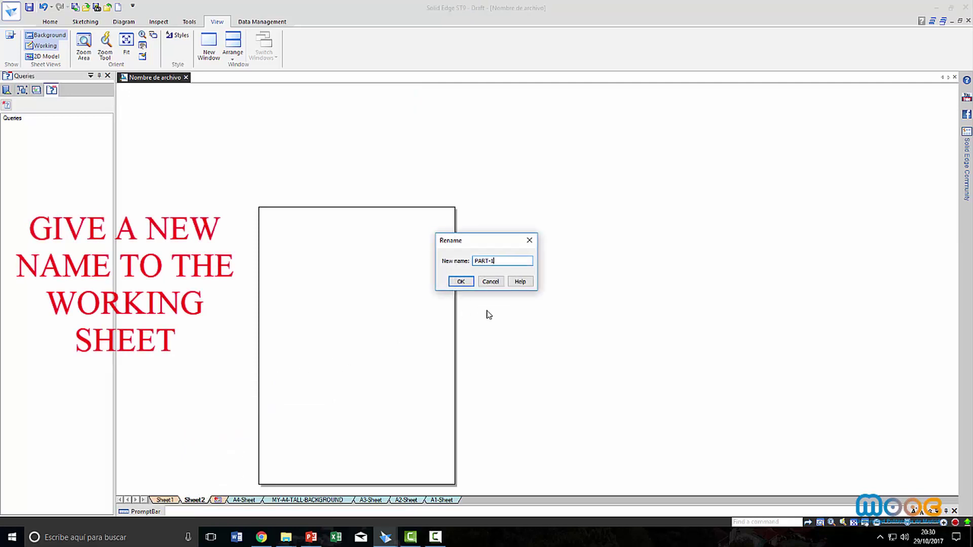
click(460, 282)
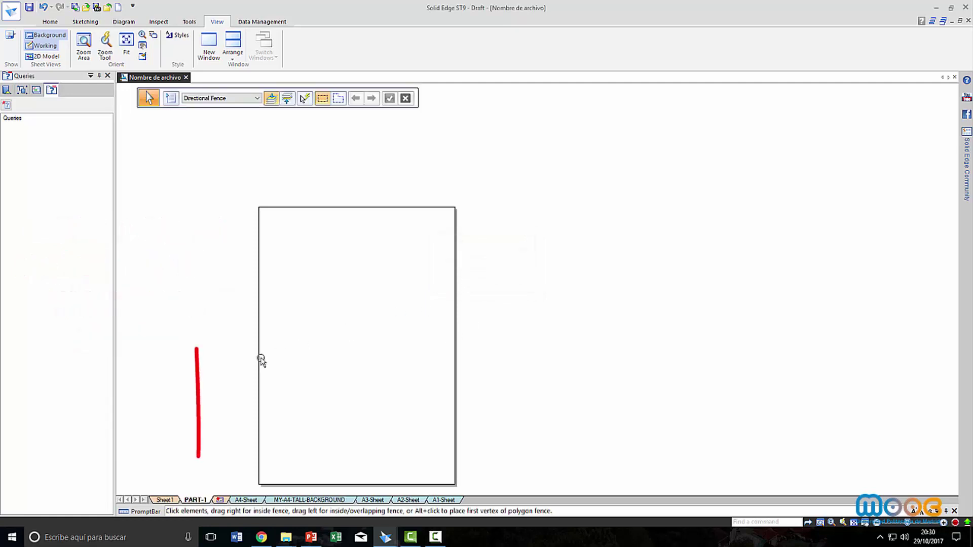
- On the MY-A4-TALL-BACKGROUND sheet, draw a centre-based rectangle in the lower part of the page as the title block outline
click(282, 501)
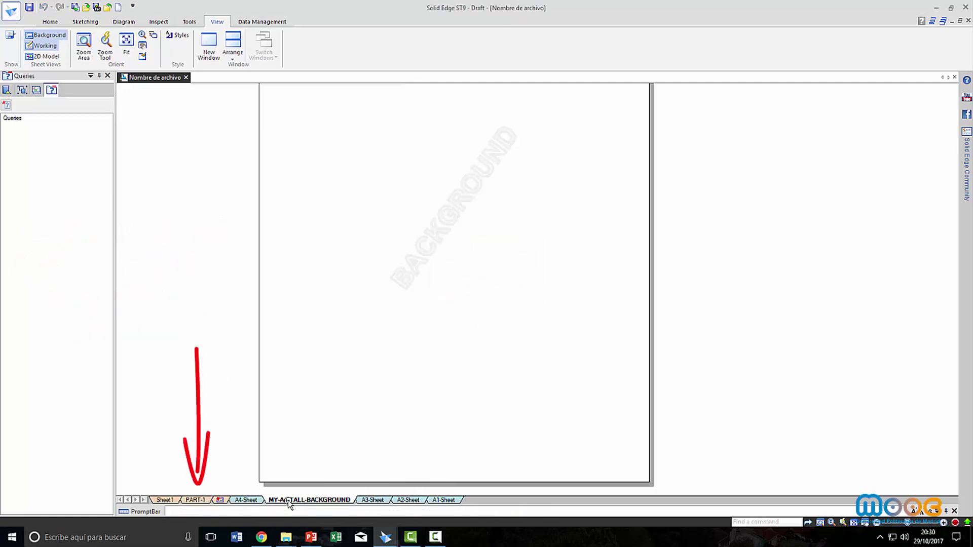
click(85, 22)
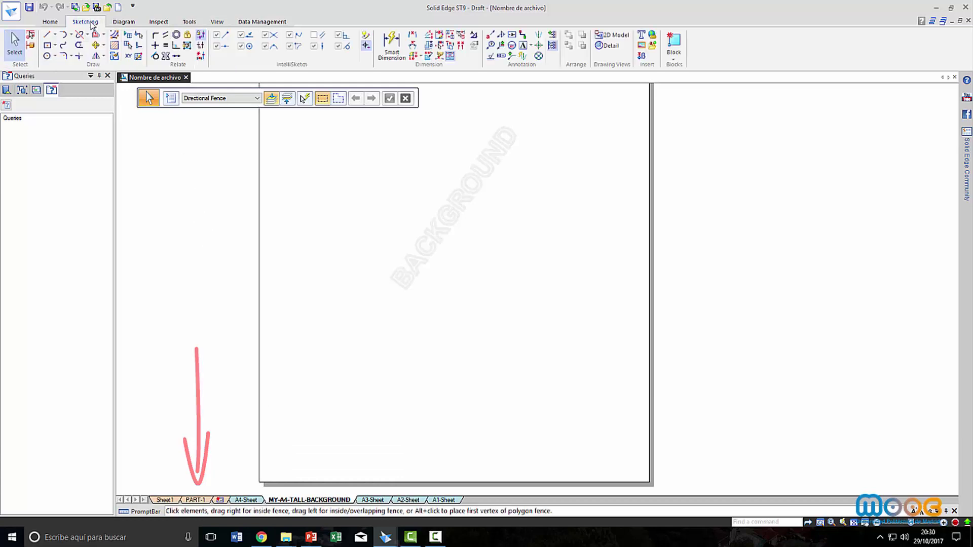
click(47, 45)
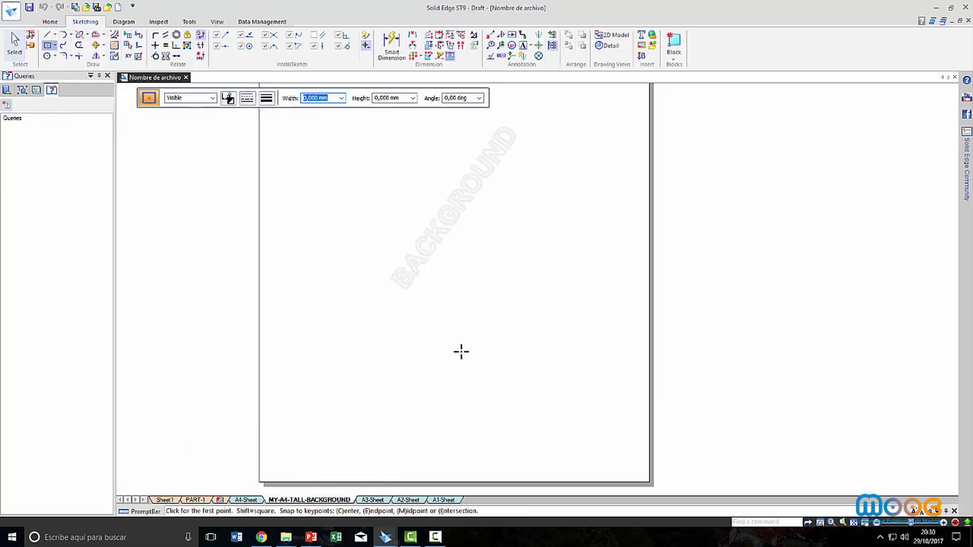
click(470, 380)
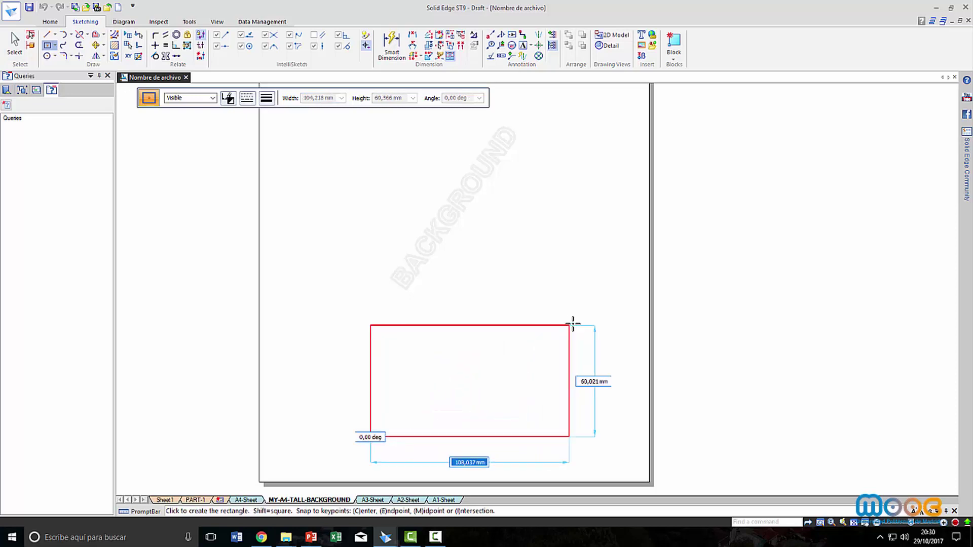
click(576, 313)
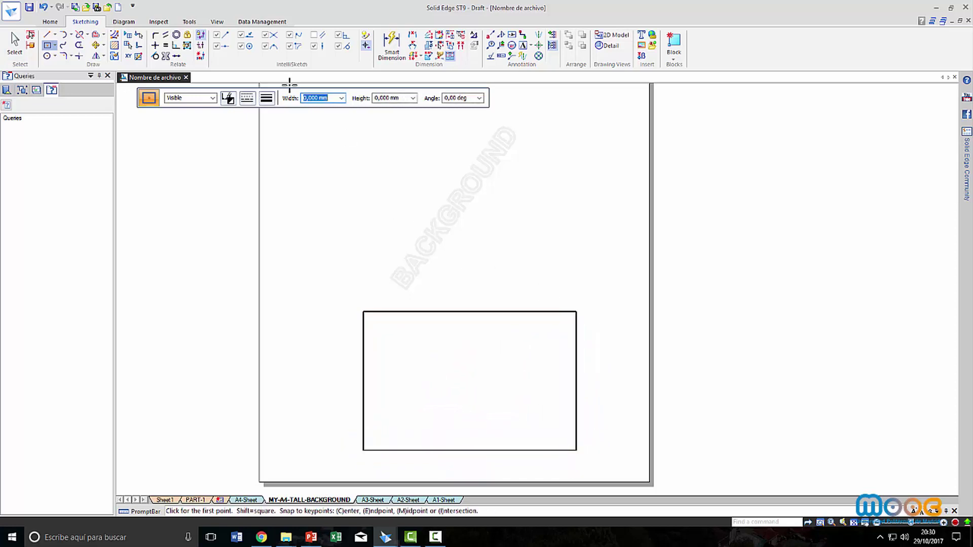
- Place the text MY TITLE BLOCK at size 8 inside the rectangle on the background sheet
click(524, 46)
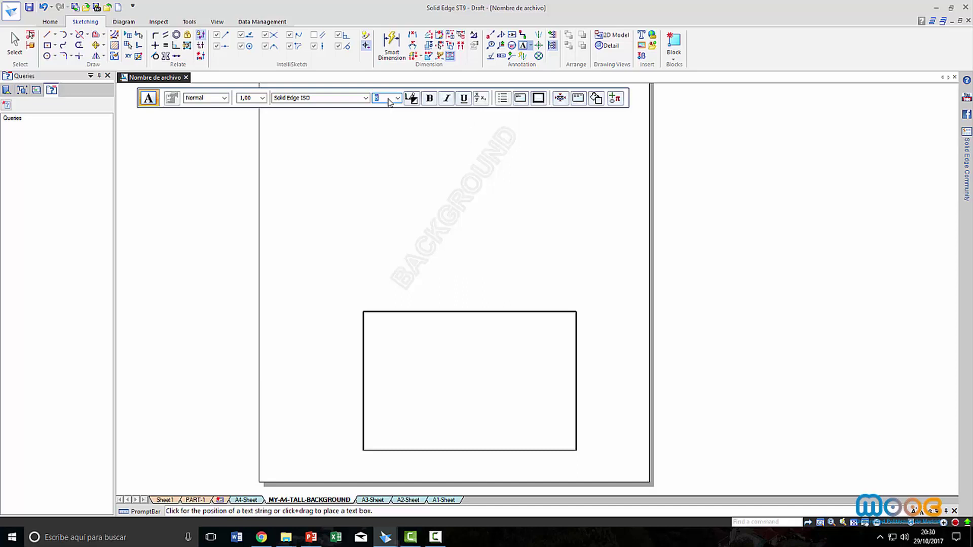
click(385, 368)
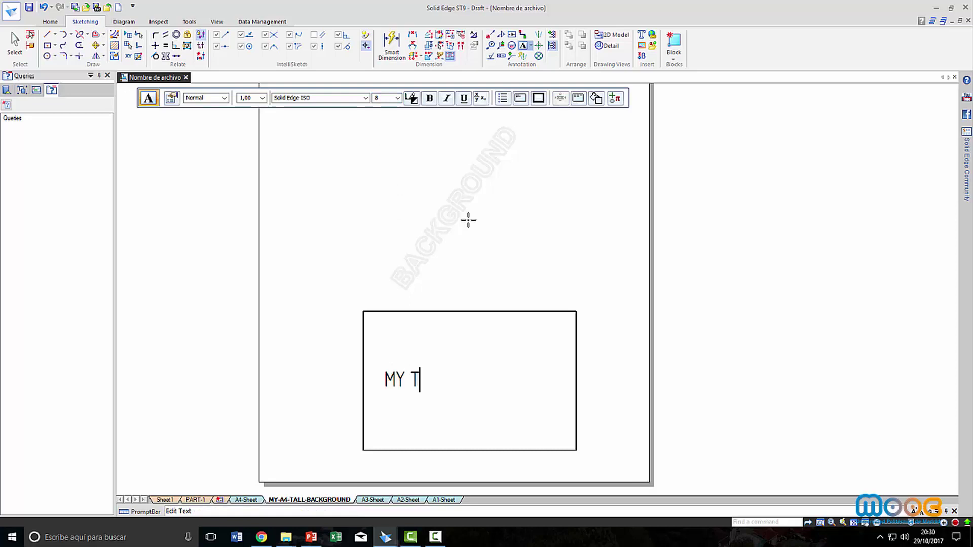
text(MY TITLE BLOCK)
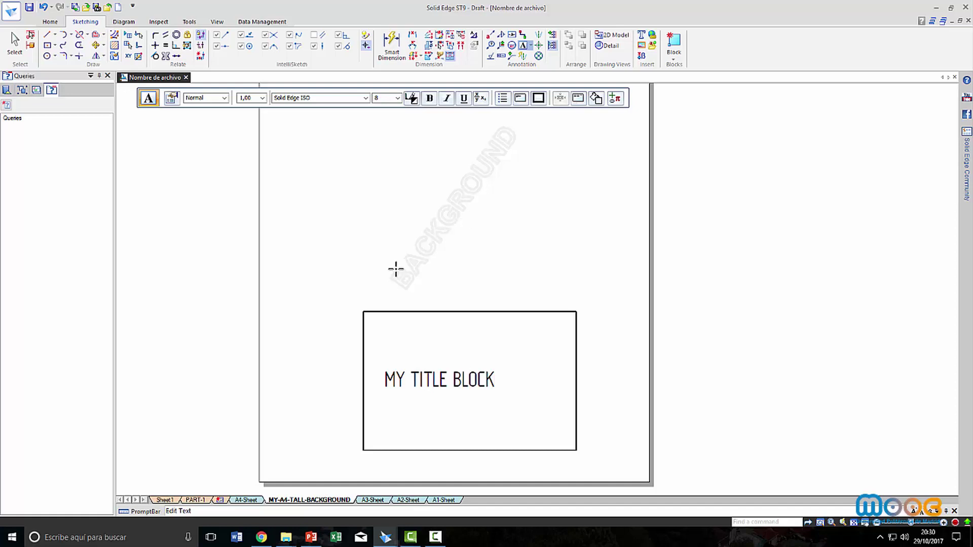
click(217, 375)
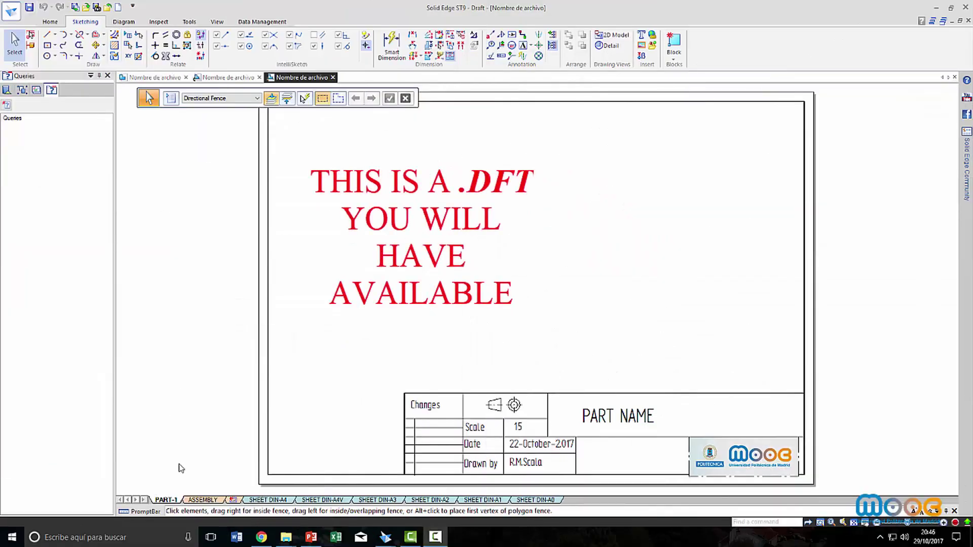
- View the ASSEMBLY sheet, return to PART-1 and check which background its sheet setup uses, leaving the settings unapplied
click(192, 500)
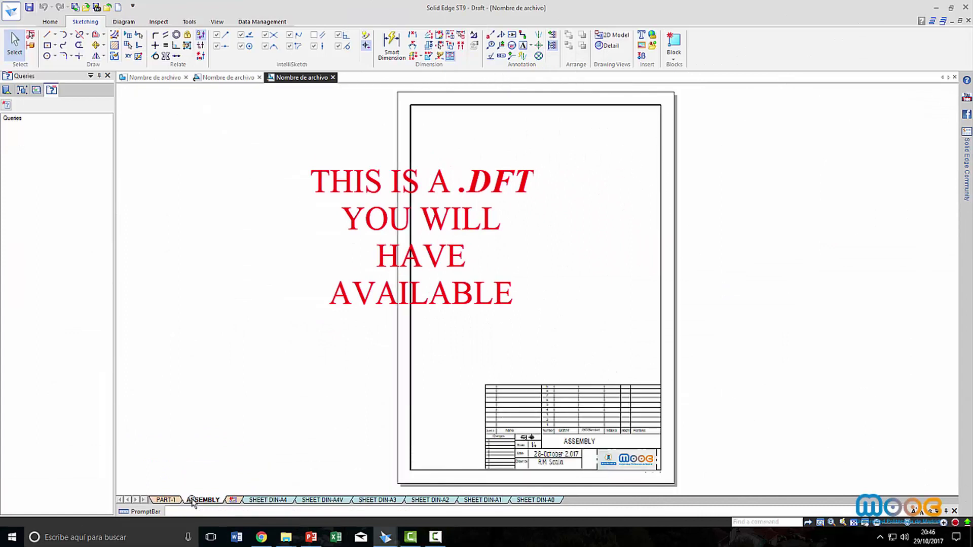
click(166, 500)
right_click(167, 501)
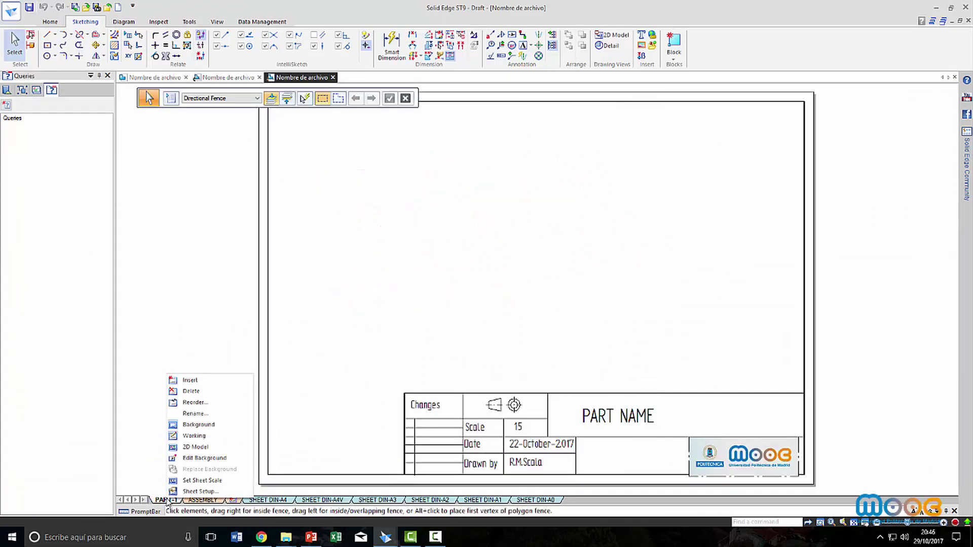
click(200, 491)
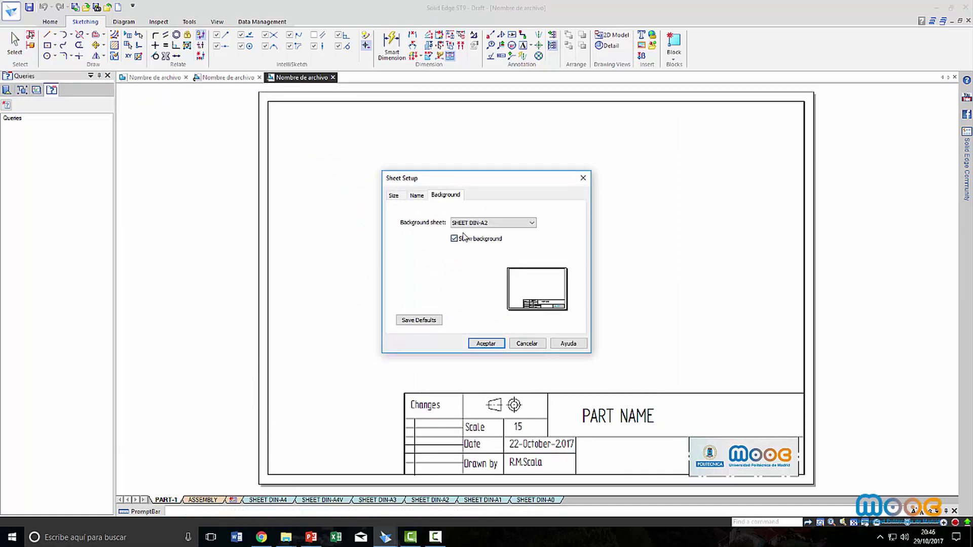
click(524, 346)
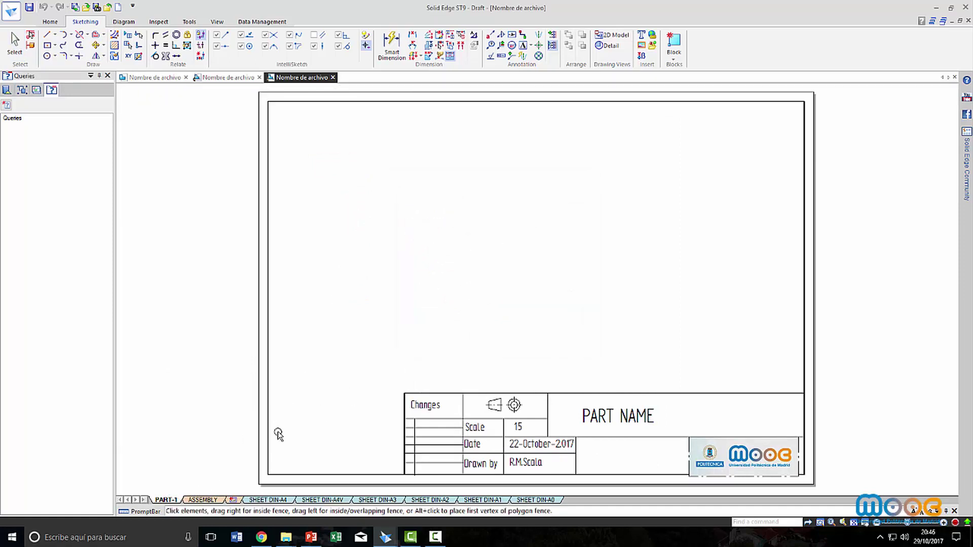
- Check which background sheet is assigned in the ASSEMBLY sheet's setup and close it without applying changes
click(197, 501)
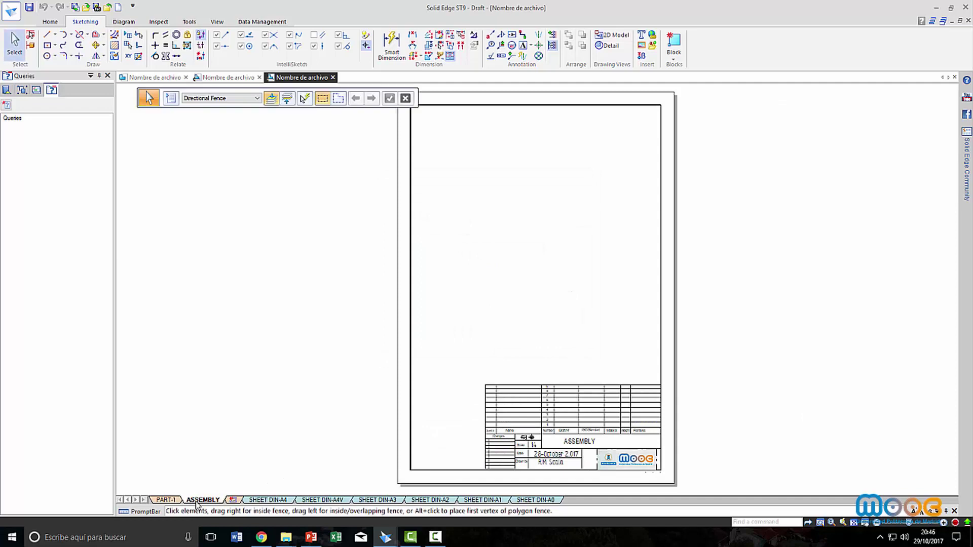
right_click(197, 501)
click(202, 490)
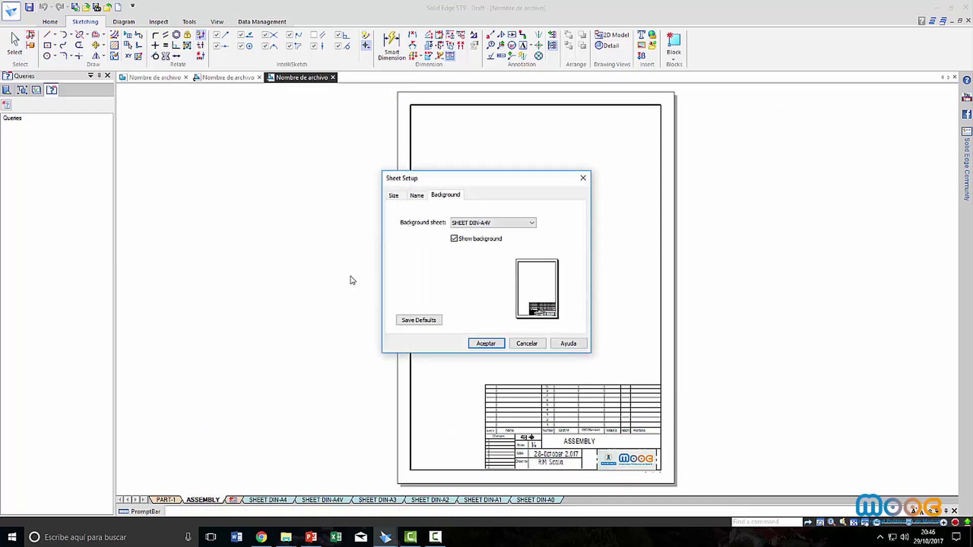
click(518, 344)
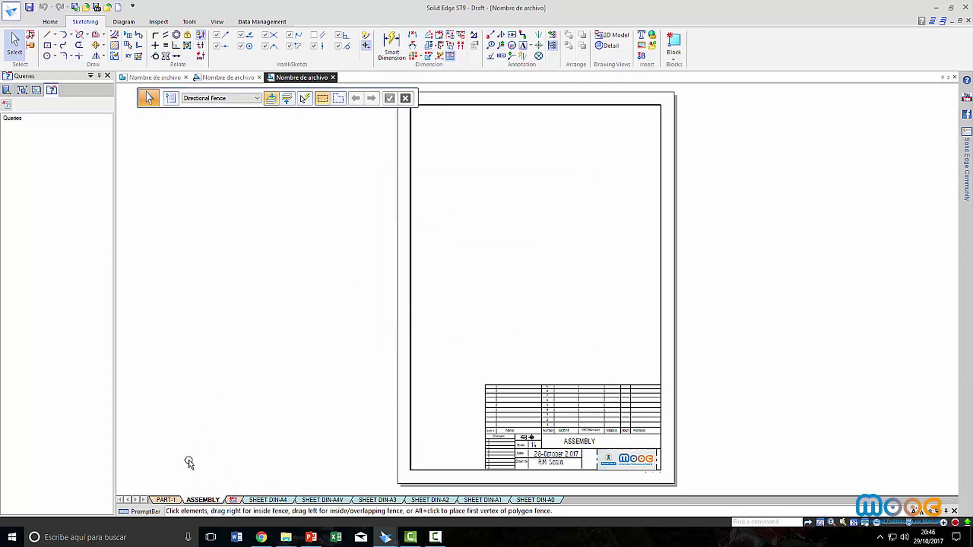
- Go to the SHEET DIN-A3 background and insert a new background sheet after it
click(384, 501)
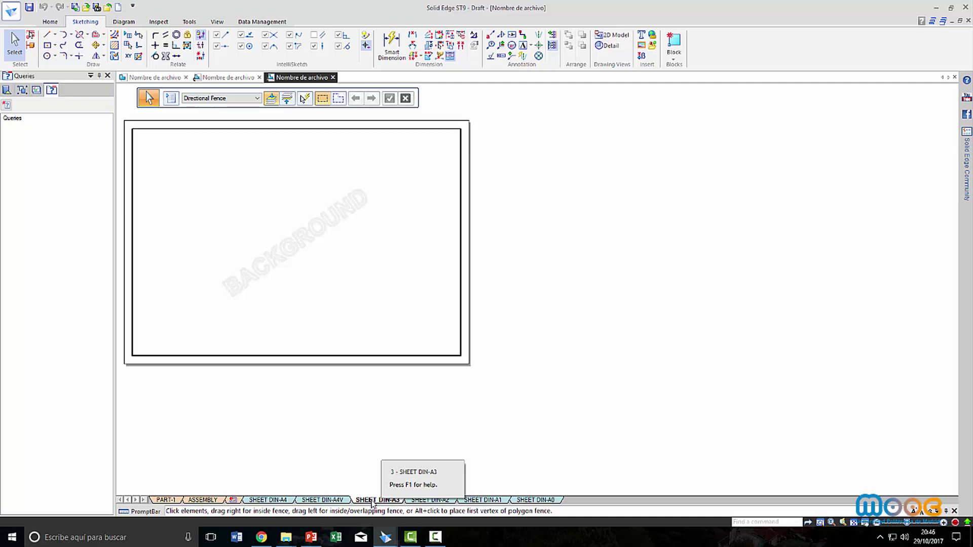
right_click(372, 502)
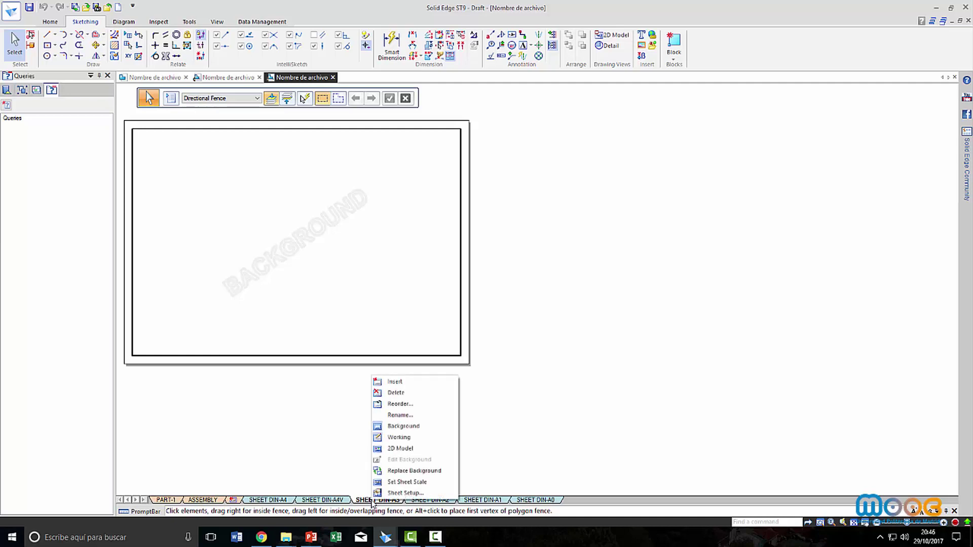
click(389, 384)
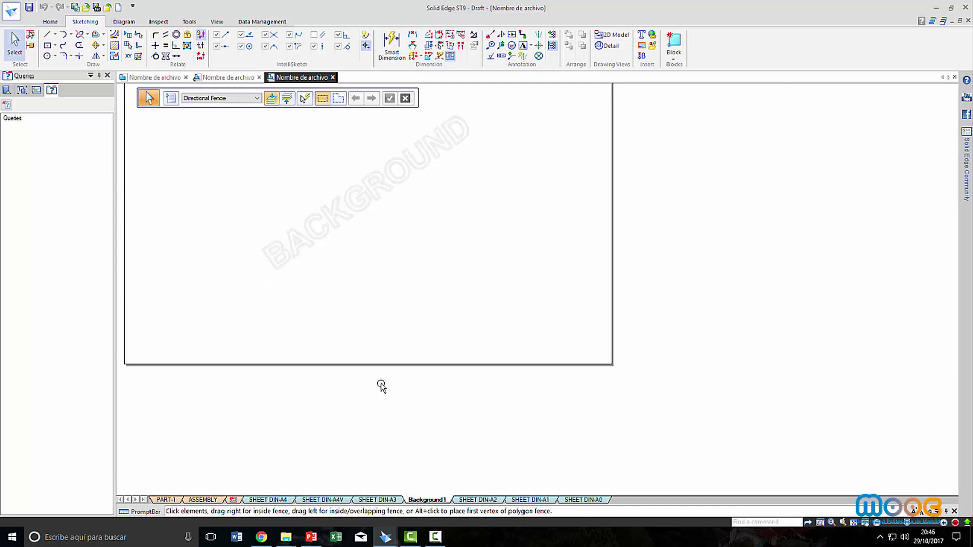
- Set the new background sheet's size to A3 Tall (297mm x 420mm) and name it MY-BACKGROUND
right_click(425, 502)
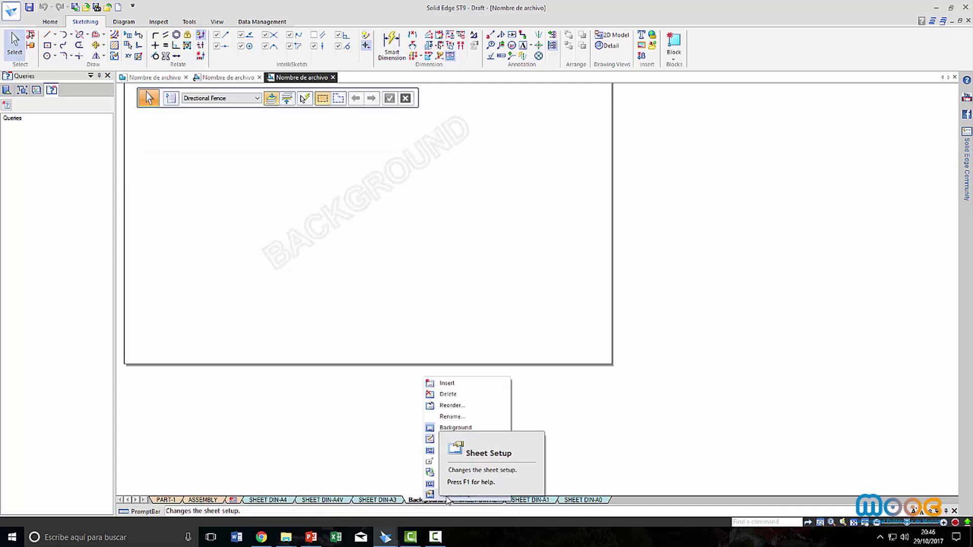
click(447, 495)
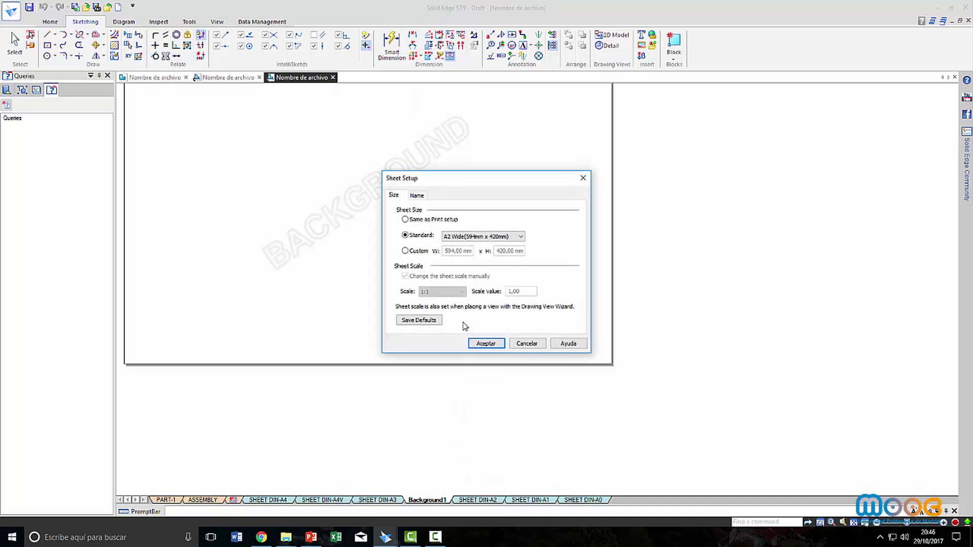
click(520, 237)
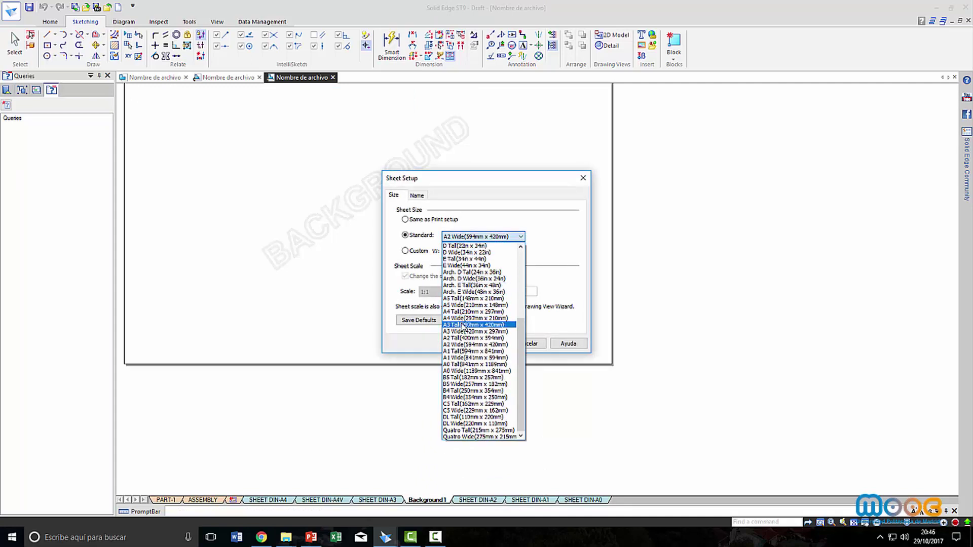
click(463, 324)
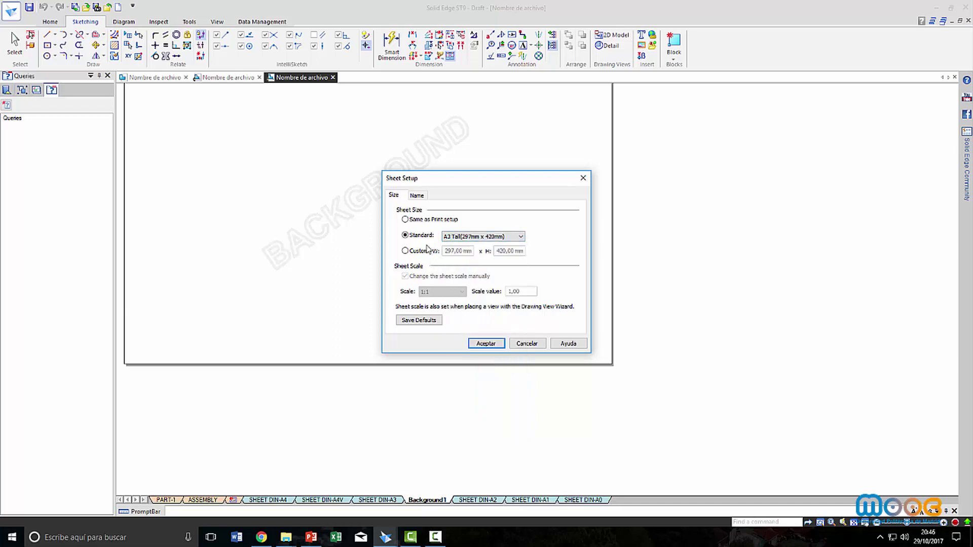
click(417, 196)
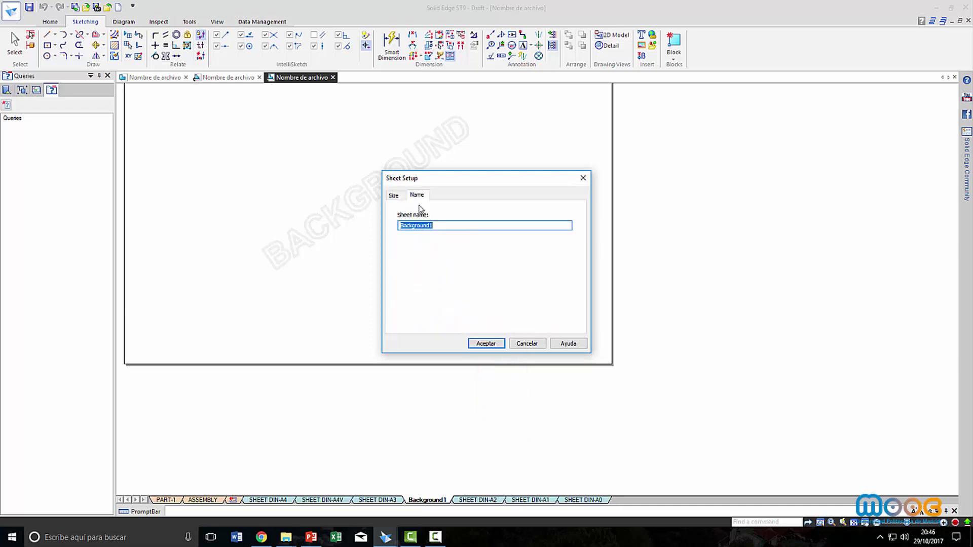
click(441, 227)
text(MY-BACKGROUND)
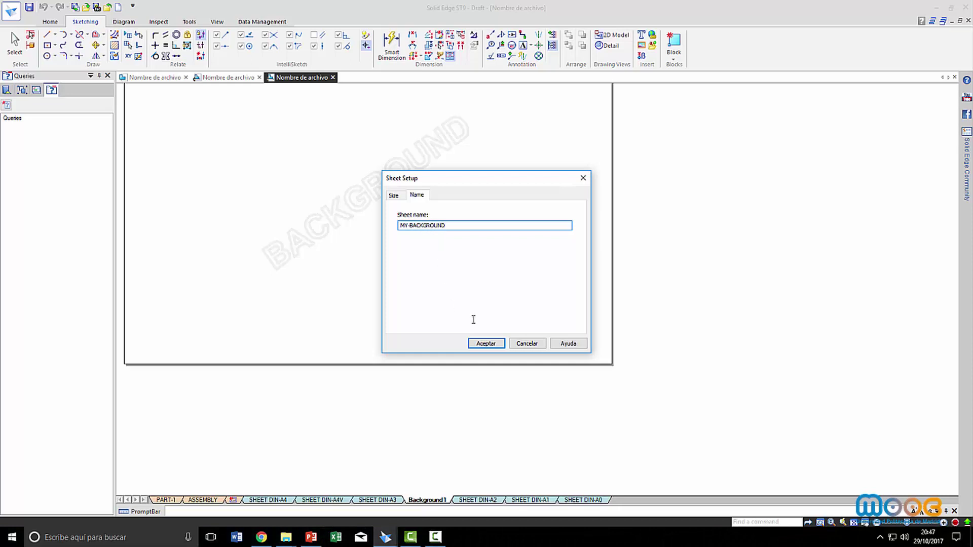
click(485, 343)
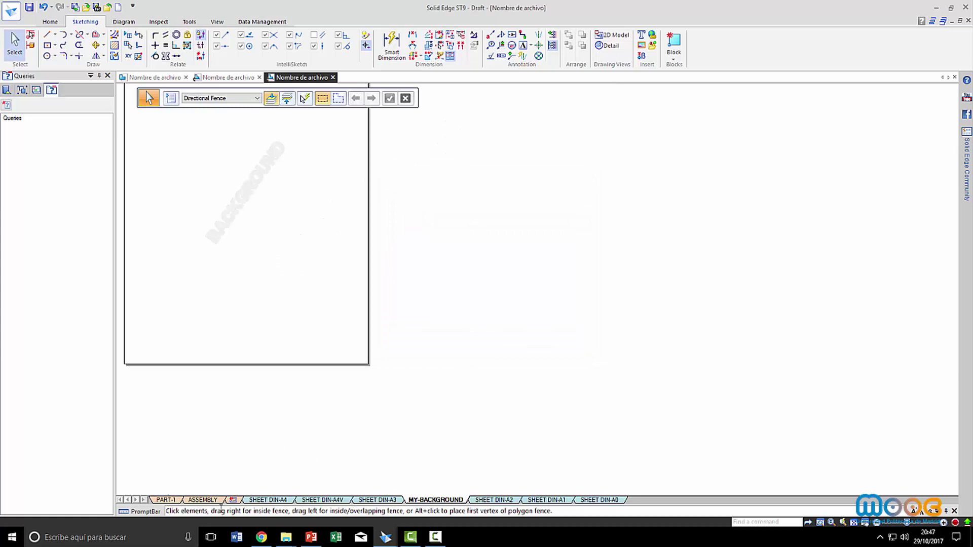
- Go to the SHEET DIN-A2 background and copy its whole title block, including the texts and logo
click(489, 502)
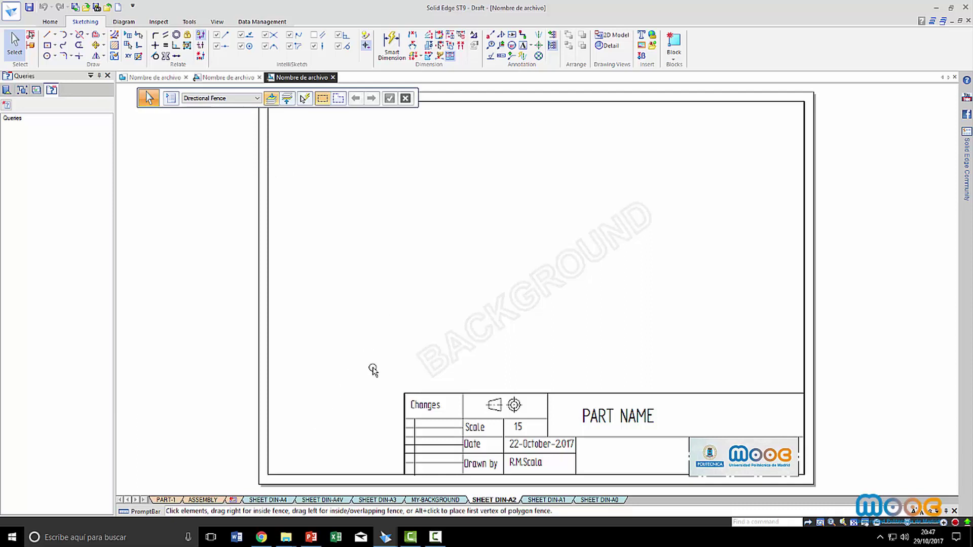
drag(372, 366, 837, 486)
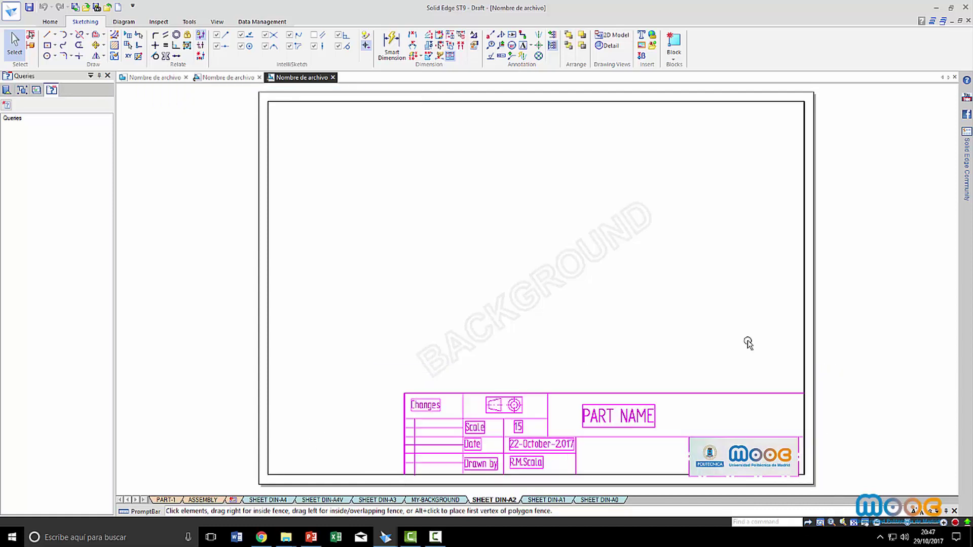
click(50, 21)
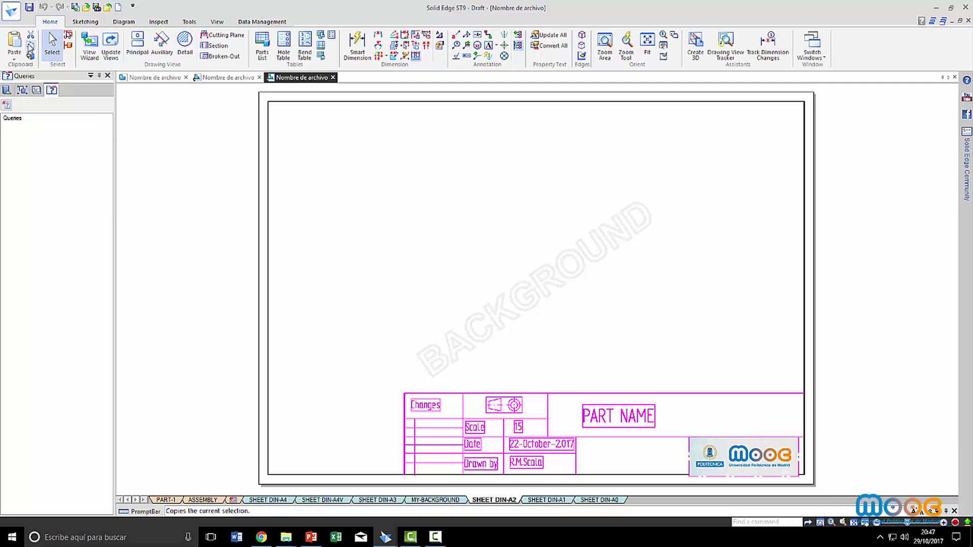
click(51, 45)
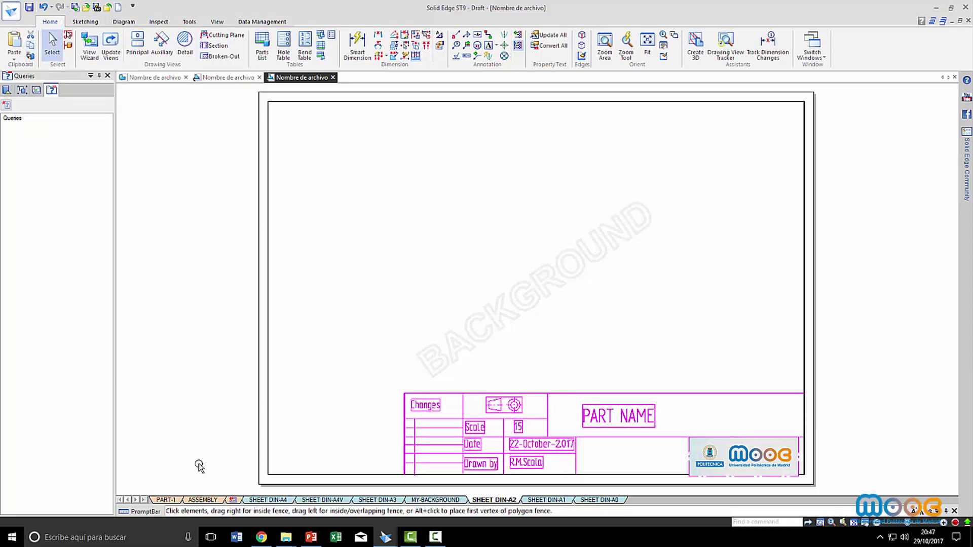
- Paste the copied title block into the MY-BACKGROUND sheet, over the upper part of its left edge
click(432, 500)
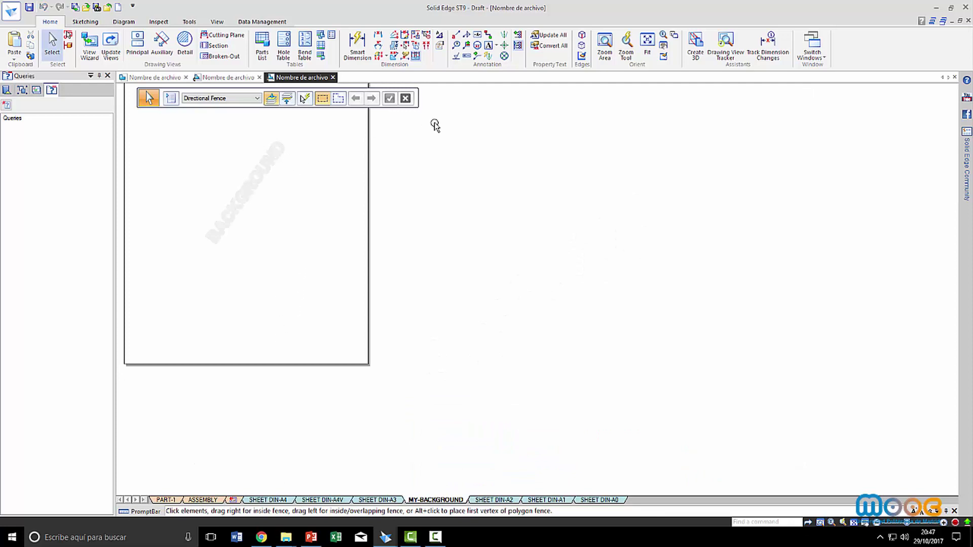
click(647, 44)
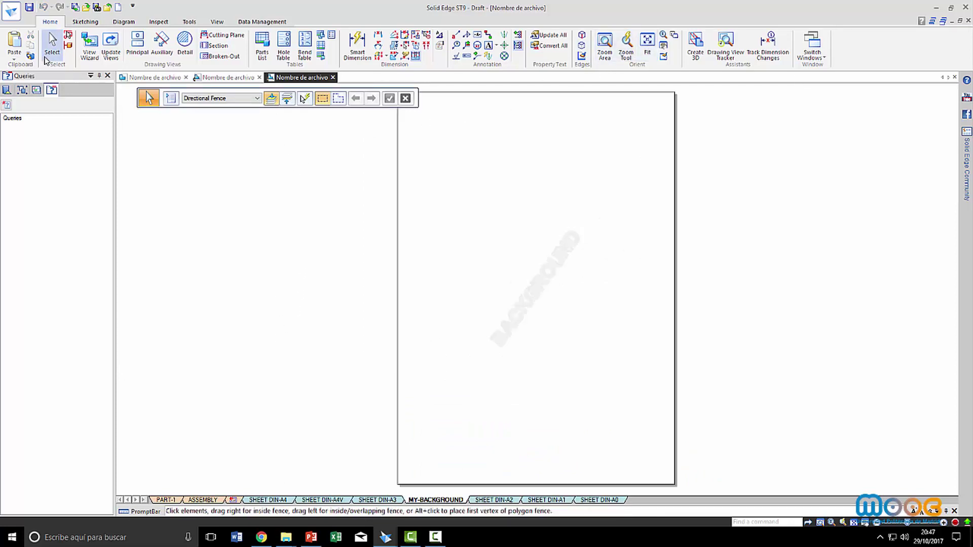
click(14, 45)
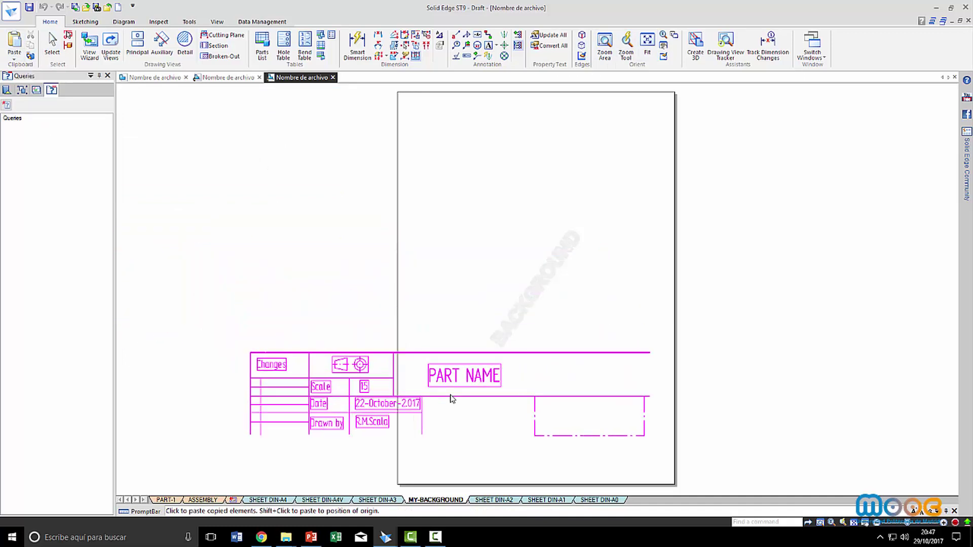
click(343, 181)
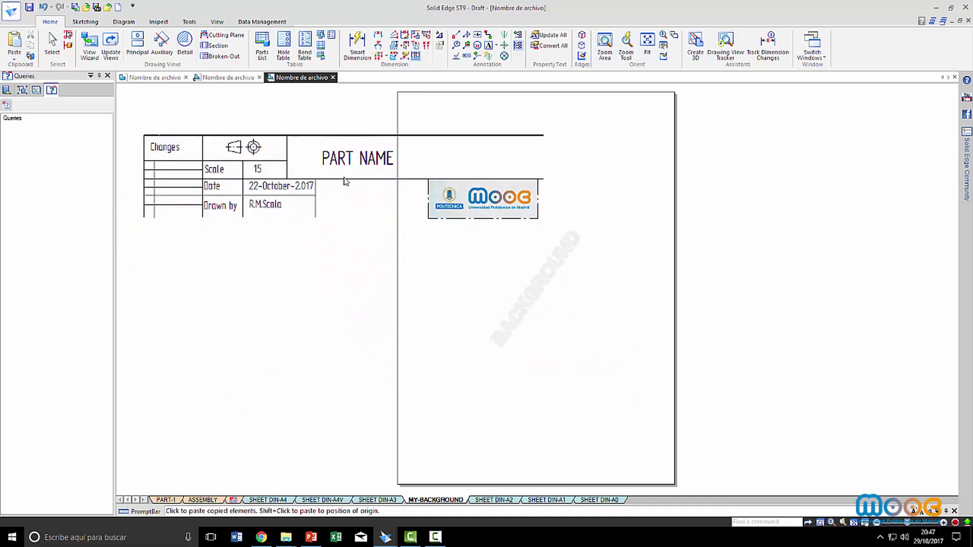
click(46, 47)
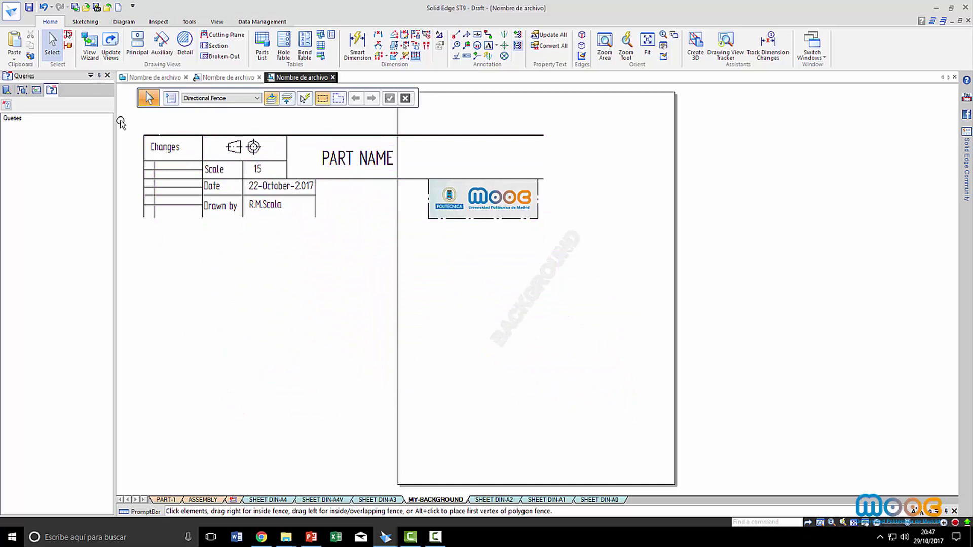
- Scale the whole pasted title block down by a factor of about 0.82
mouse_move(125, 119)
mouse_down()
mouse_move(154, 156)
mouse_move(391, 244)
mouse_move(597, 257)
mouse_up()
click(84, 22)
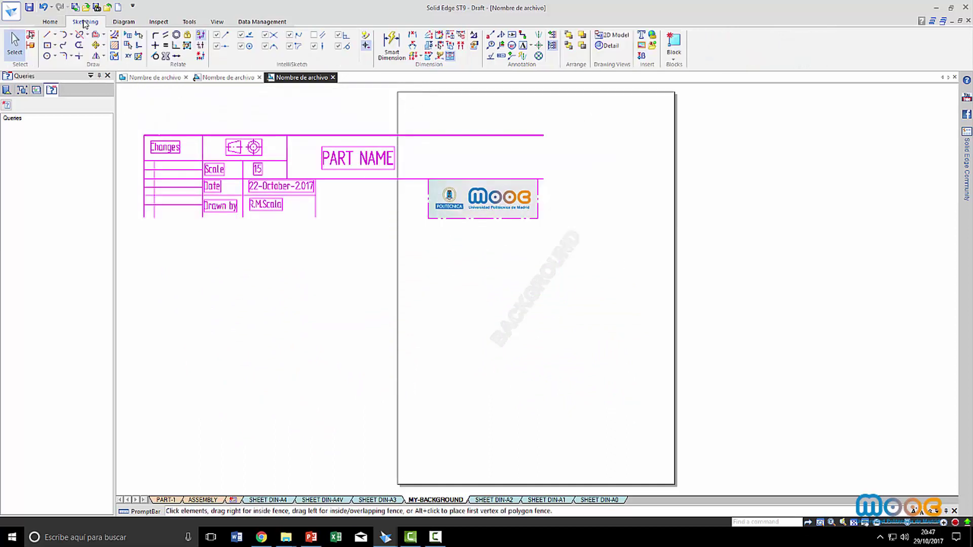
click(104, 57)
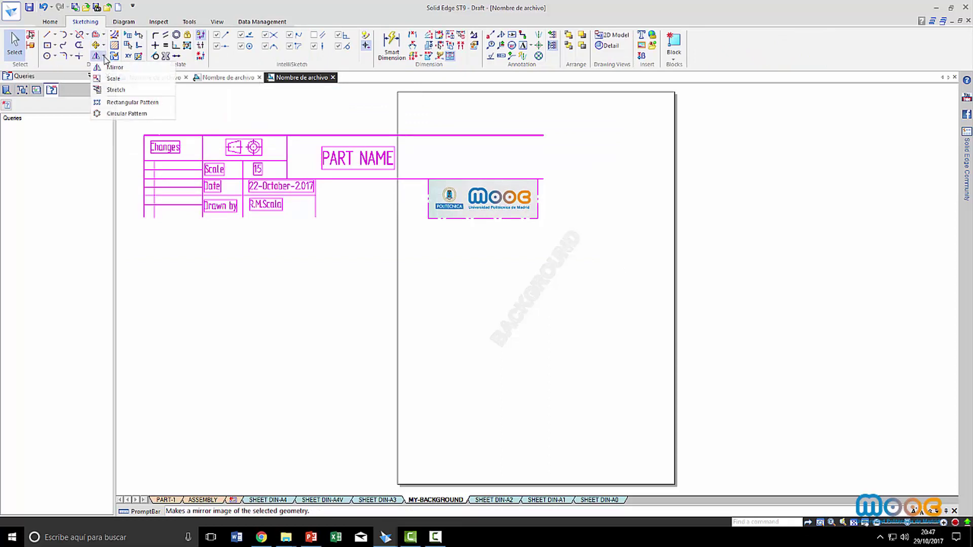
click(114, 84)
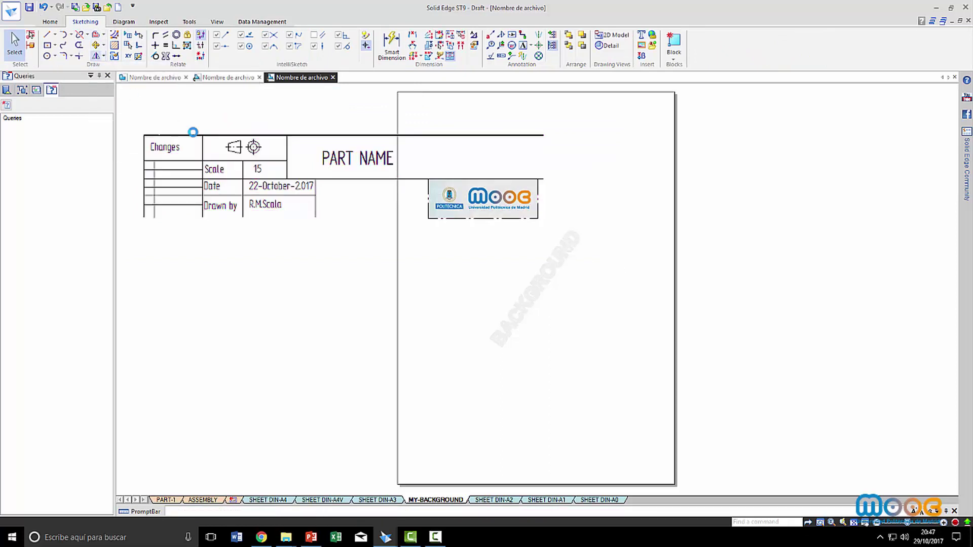
click(311, 217)
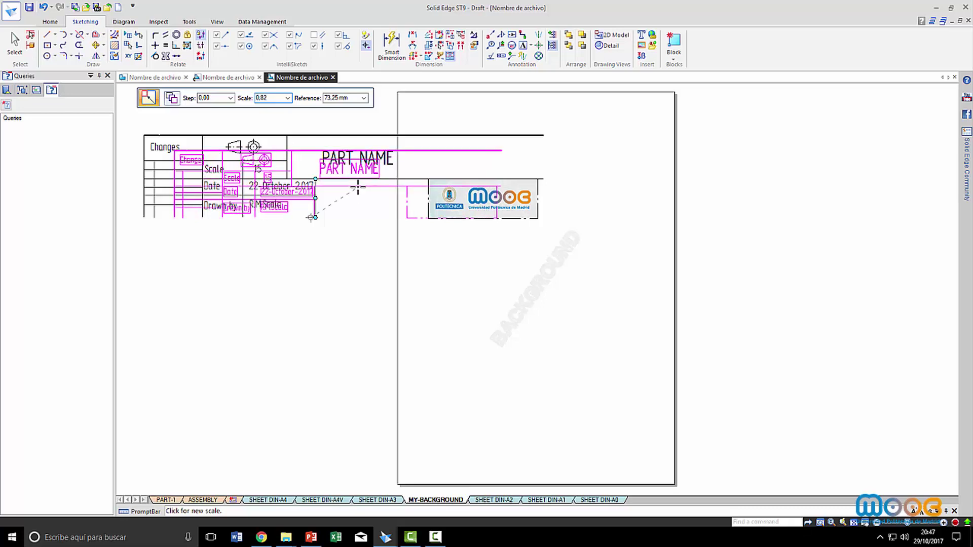
click(358, 187)
click(355, 213)
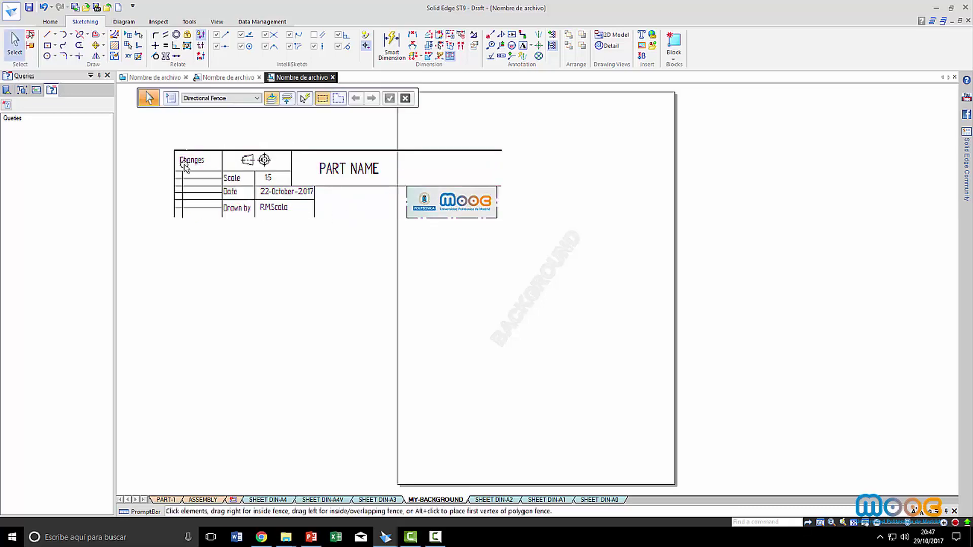
- Move the title block lower and scale it down a second time so it fits the sheet width
drag(149, 142, 583, 245)
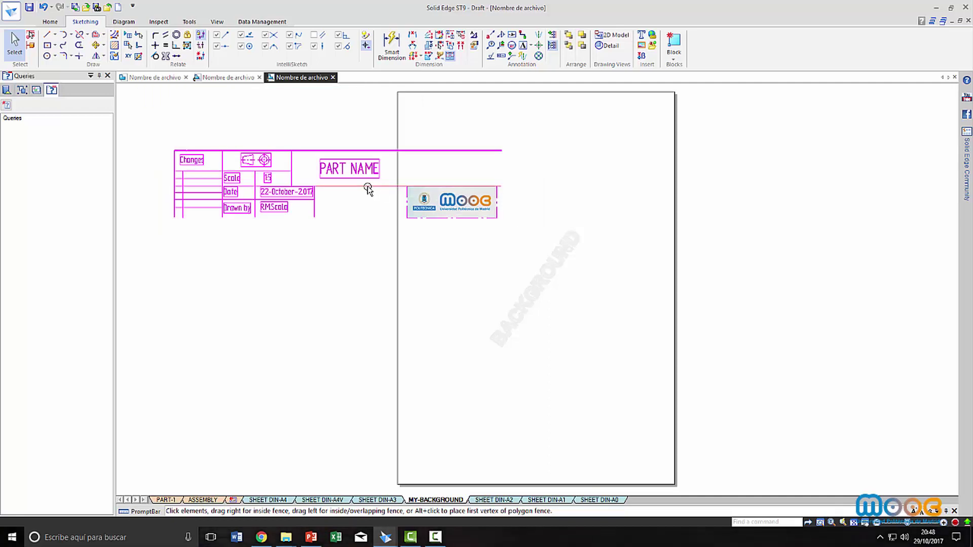
drag(368, 192, 346, 273)
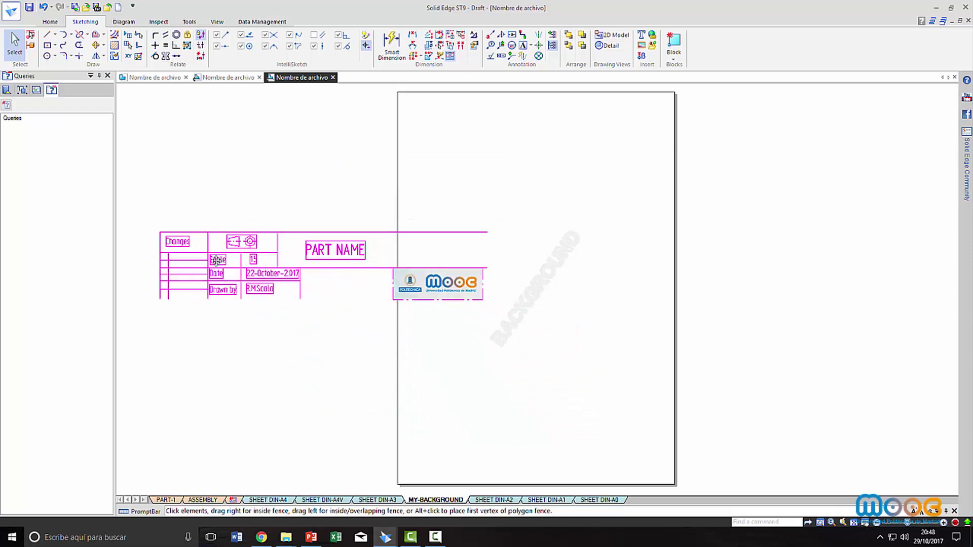
click(104, 56)
click(113, 84)
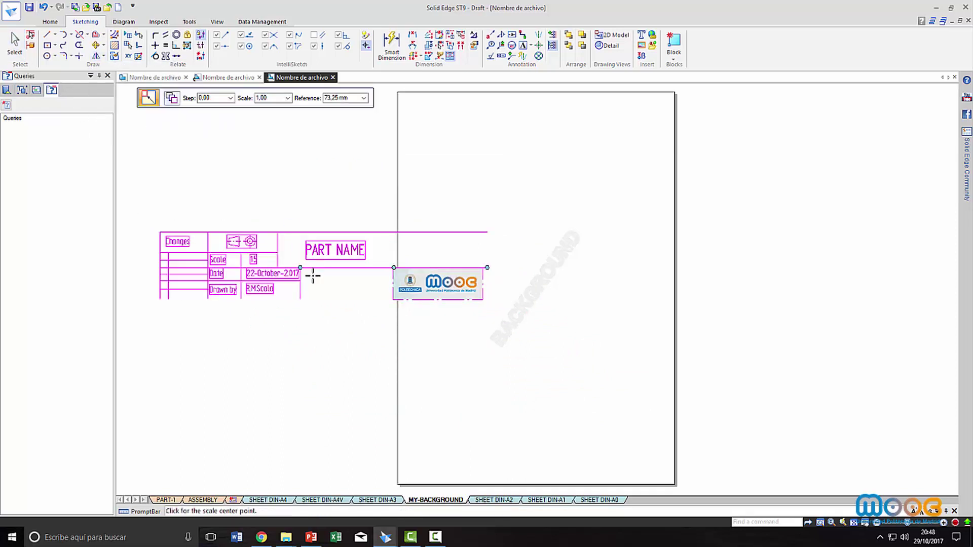
click(312, 276)
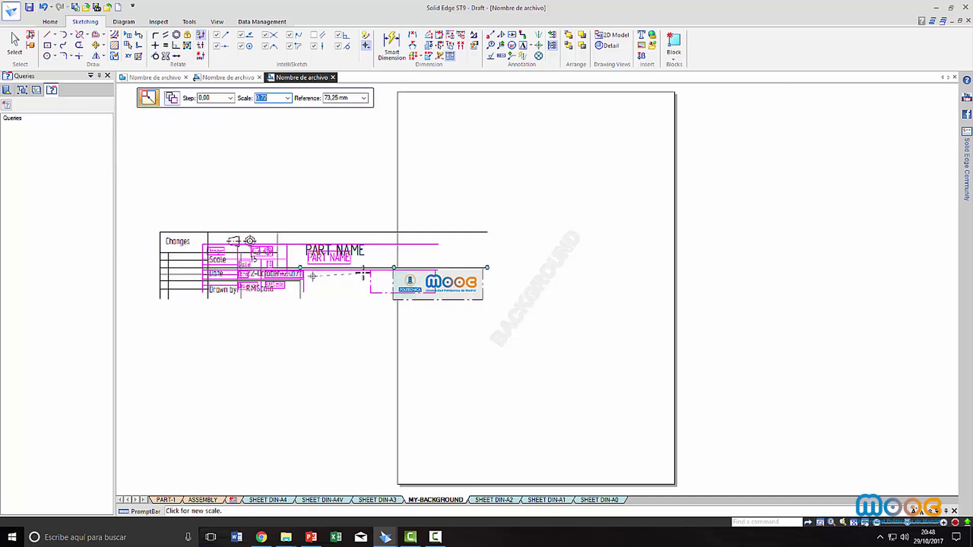
click(370, 272)
right_click(307, 230)
key(Escape)
- Move the reduced title block inside the MY-BACKGROUND sheet, along its lower edge
drag(154, 217, 489, 334)
drag(320, 274, 531, 444)
click(293, 415)
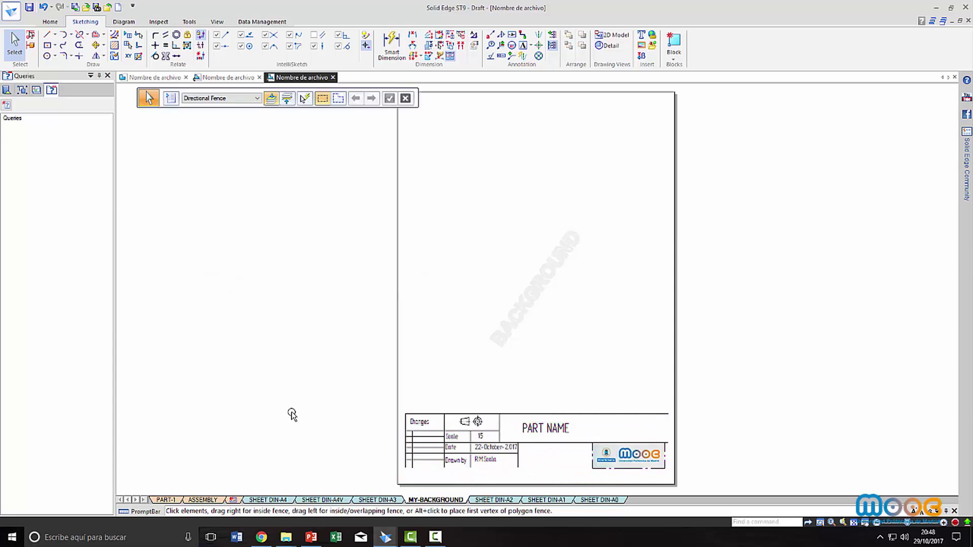
- View the PART-1 and ASSEMBLY working sheets and insert a new working sheet after ASSEMBLY
click(204, 500)
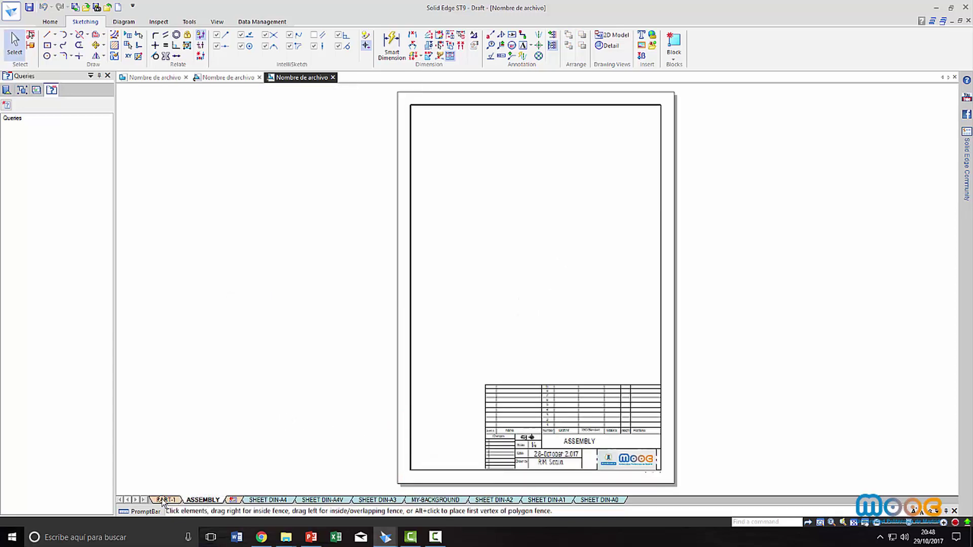
click(165, 501)
click(200, 501)
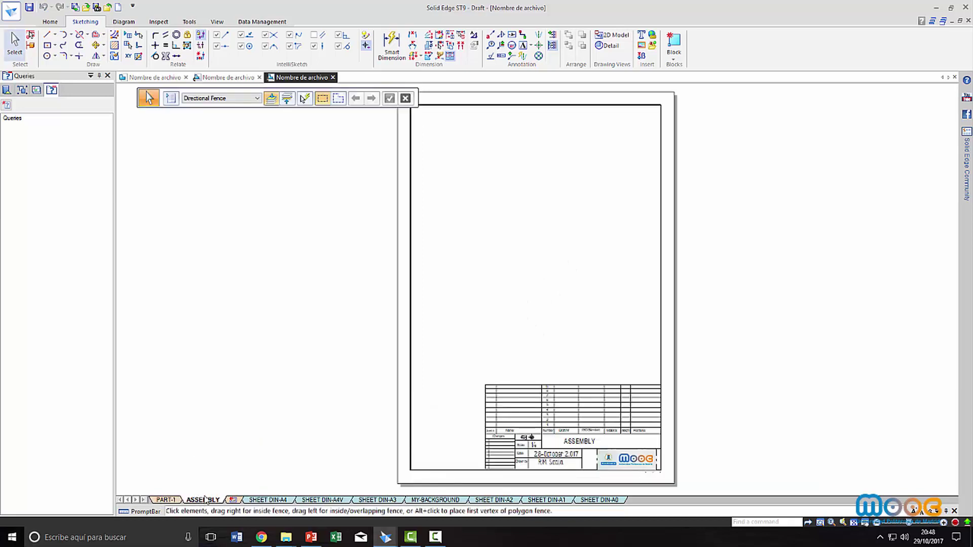
right_click(214, 503)
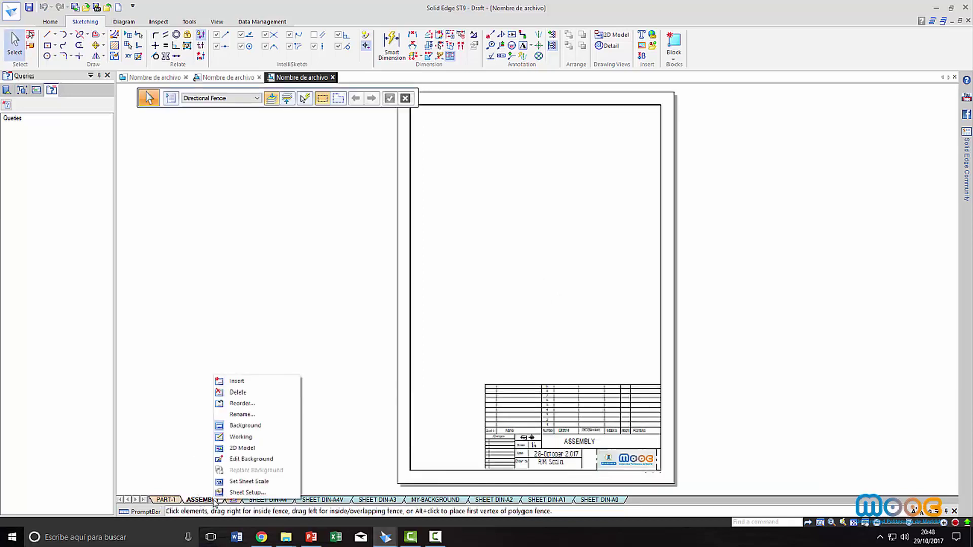
click(236, 381)
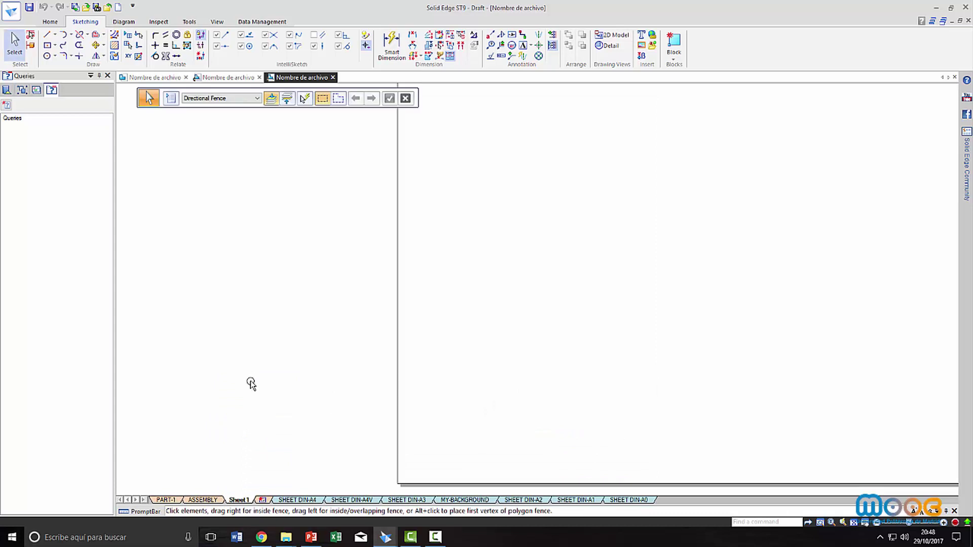
- Set the new working sheet's standard size to A3 Tall (297mm x 420mm) in its sheet setup
right_click(235, 501)
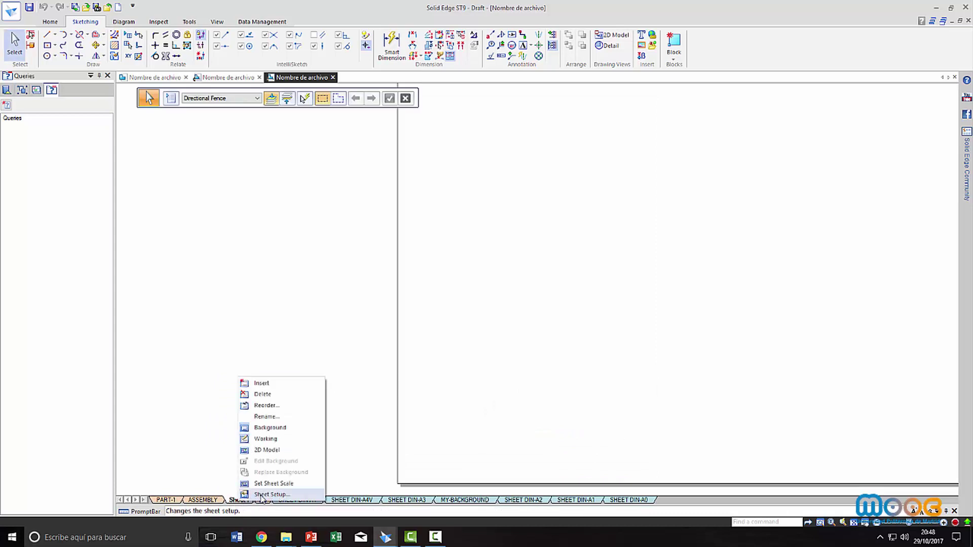
click(261, 495)
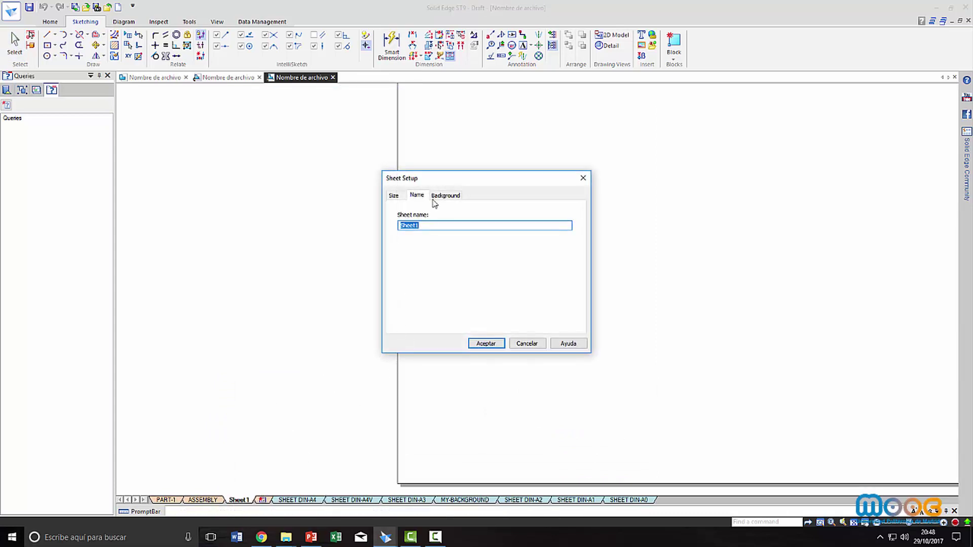
click(393, 196)
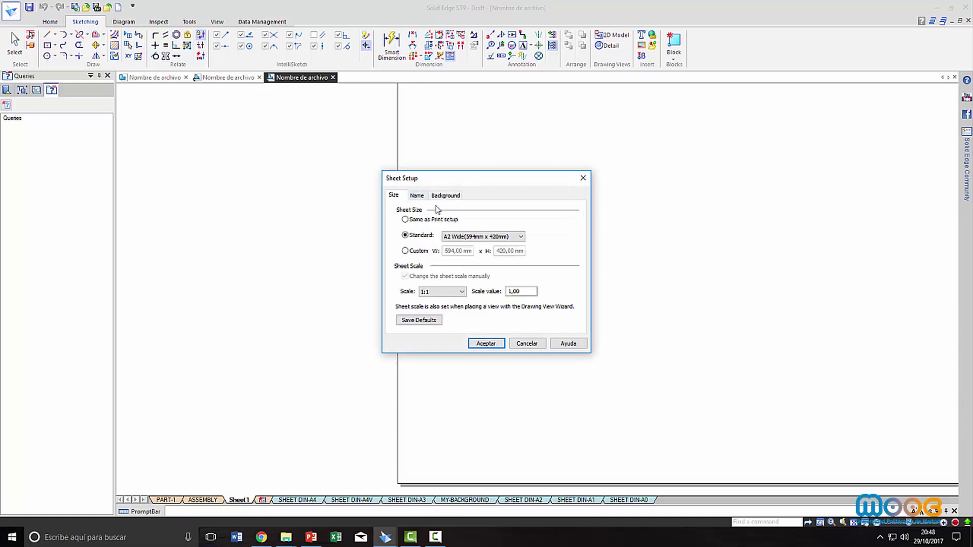
click(521, 237)
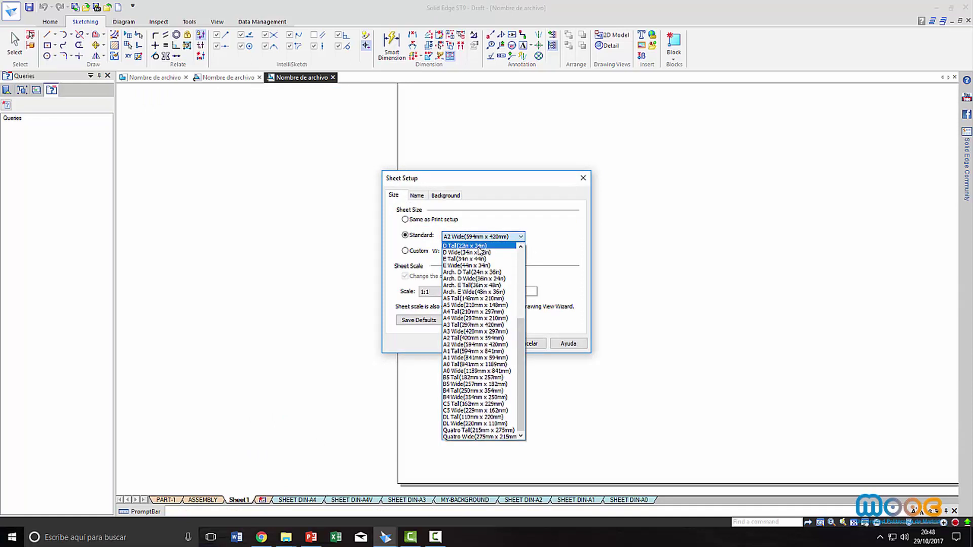
click(449, 325)
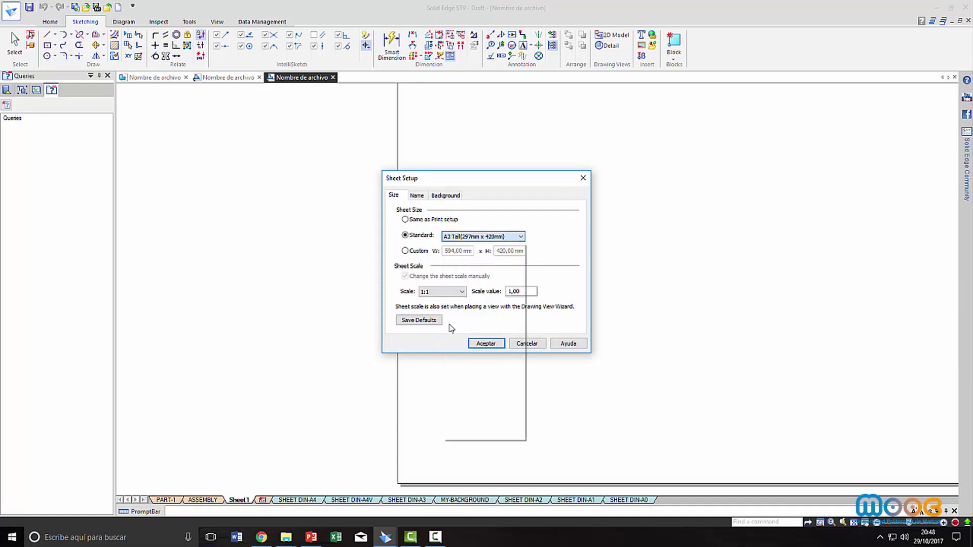
- Assign MY-BACKGROUND as the background sheet of the new working sheet and apply the setup
click(438, 196)
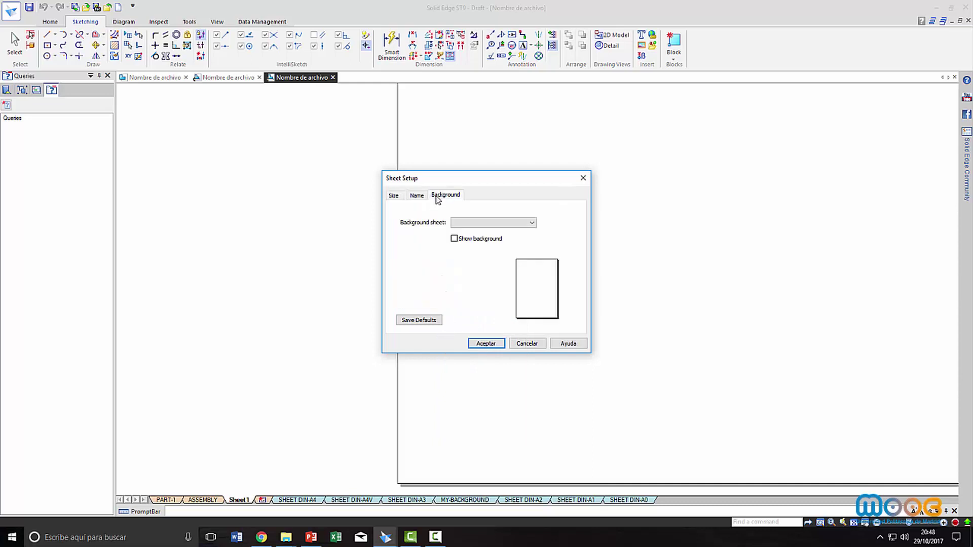
click(477, 223)
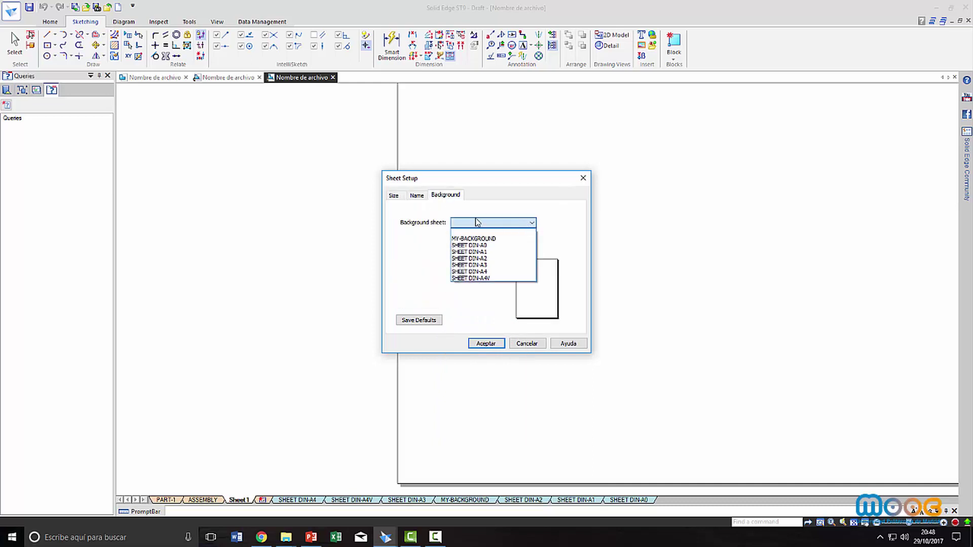
click(473, 238)
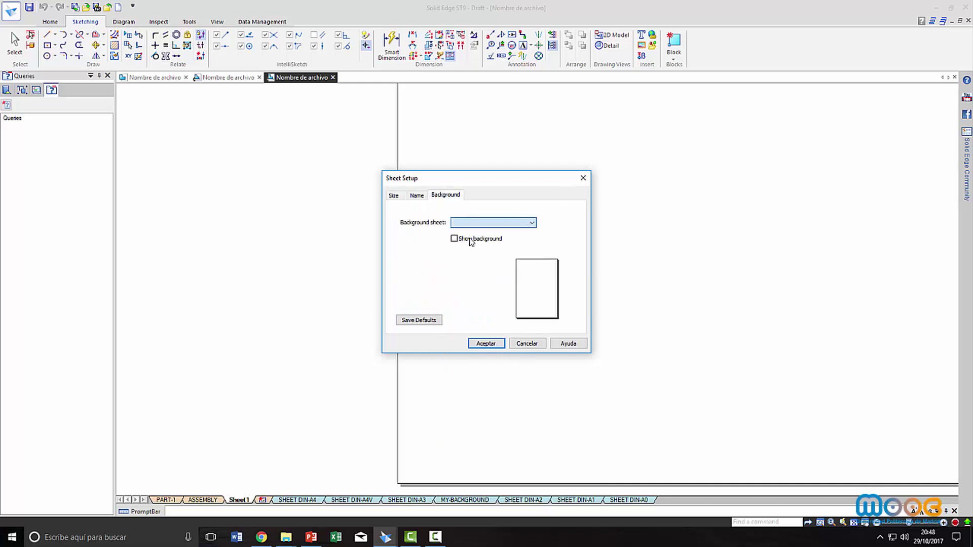
click(481, 344)
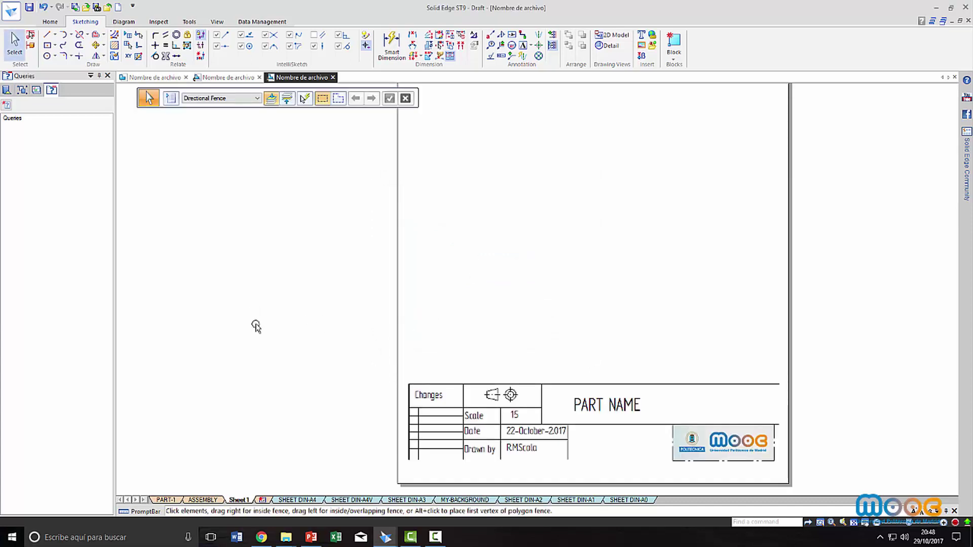
right_click(233, 501)
click(471, 380)
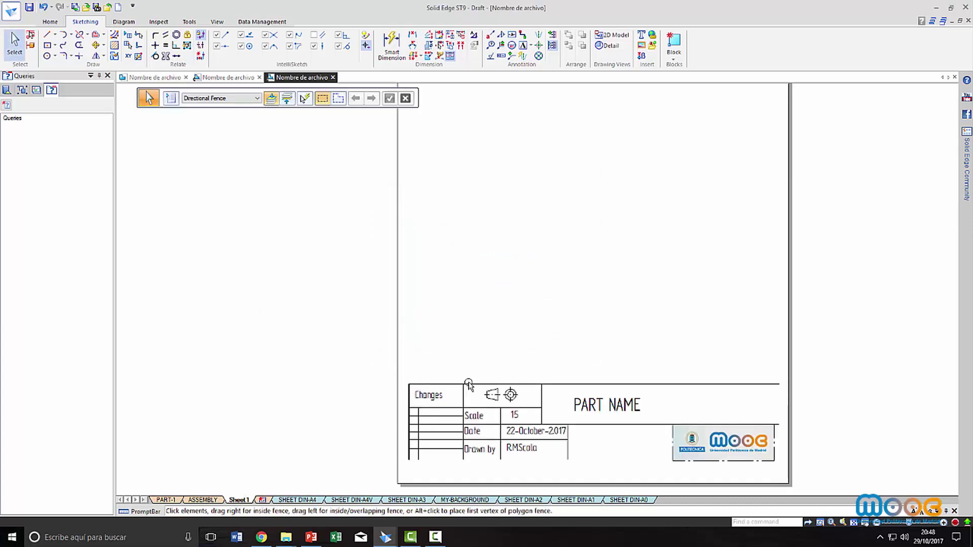